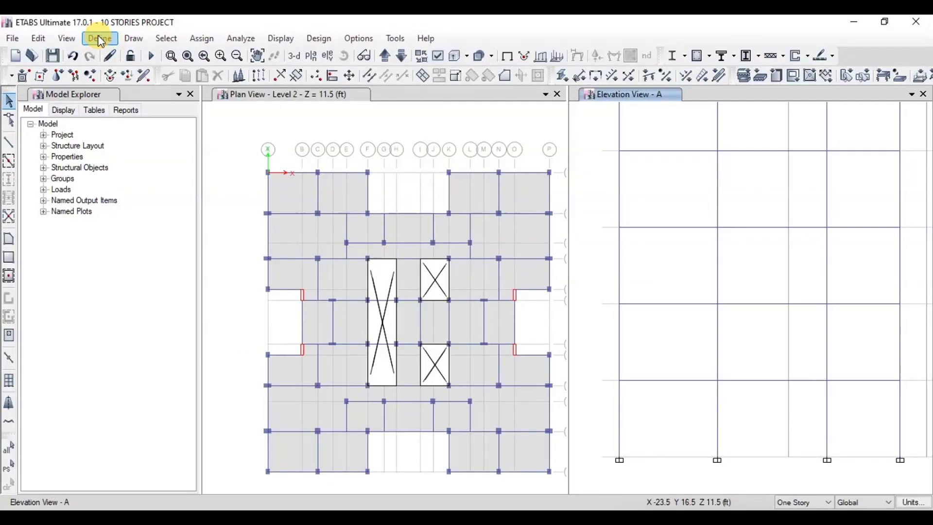
# - Start a new load combination from Define > Load Combinations and name it F1
pyautogui.click(101, 38)
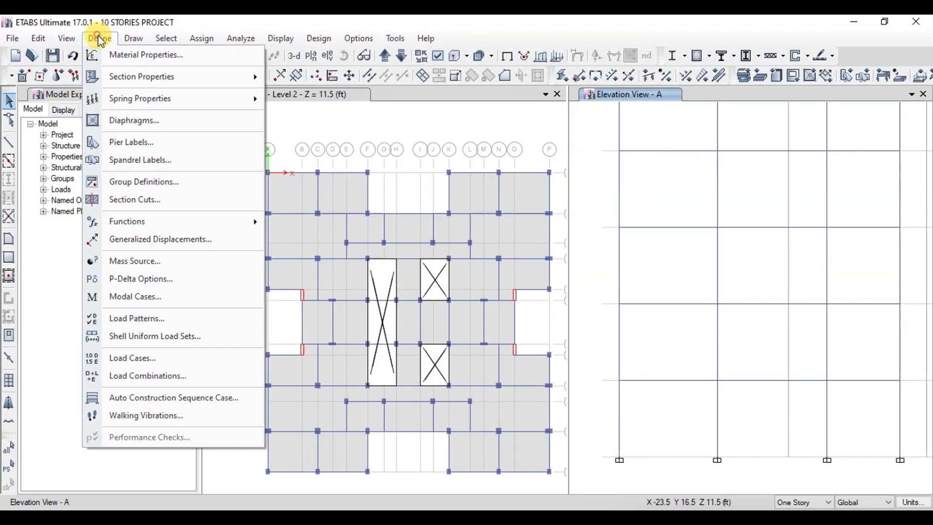
pyautogui.click(148, 375)
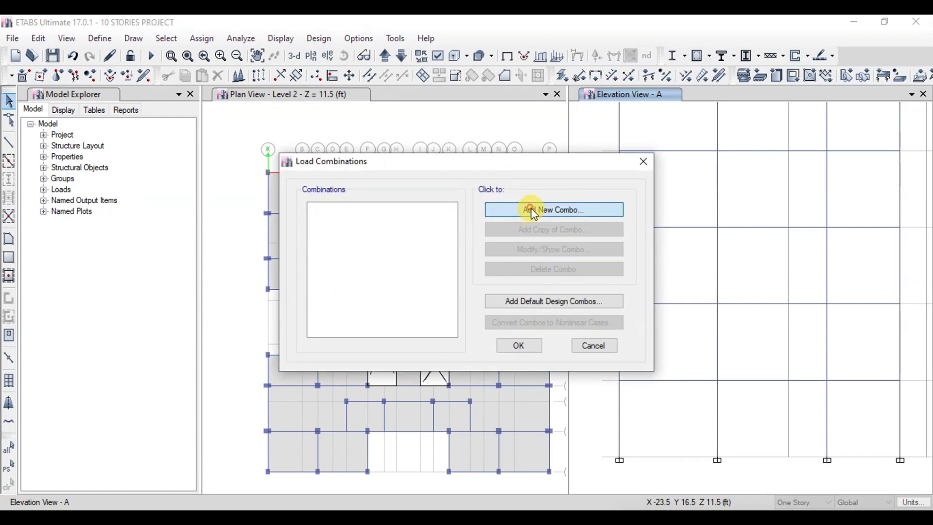
pyautogui.click(534, 214)
pyautogui.doubleClick(486, 158)
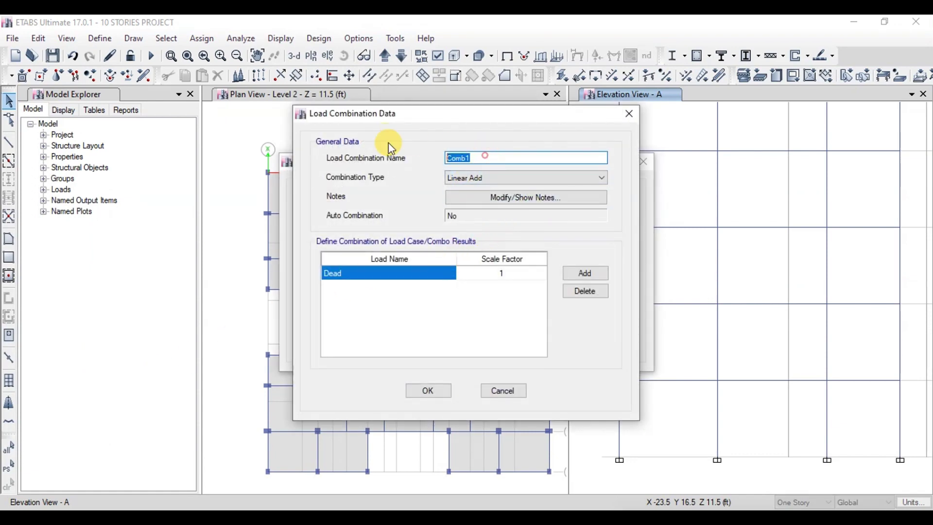
pyautogui.write('F1')
# - Give F1 Dead and SDead scale factors of 1.4 each and save it
pyautogui.click(515, 270)
pyautogui.click(516, 270)
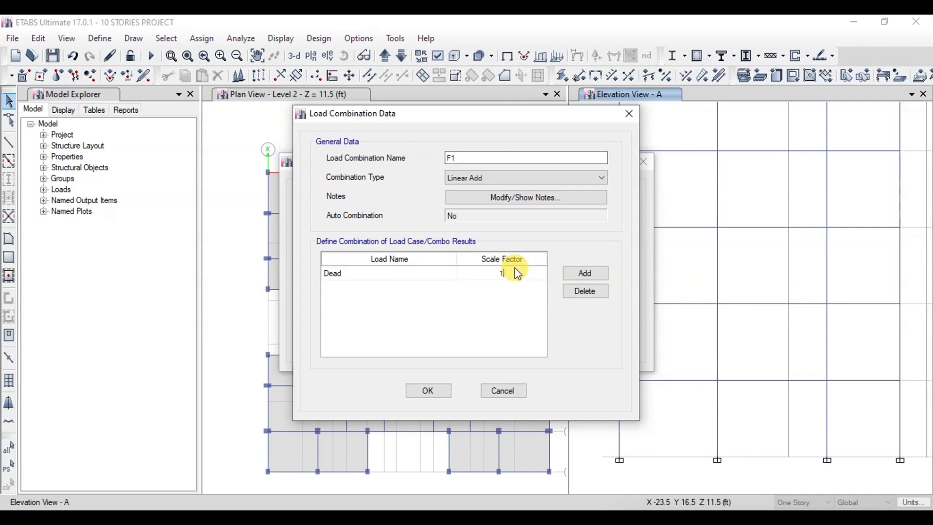
pyautogui.write('.4')
pyautogui.click(587, 273)
pyautogui.click(448, 290)
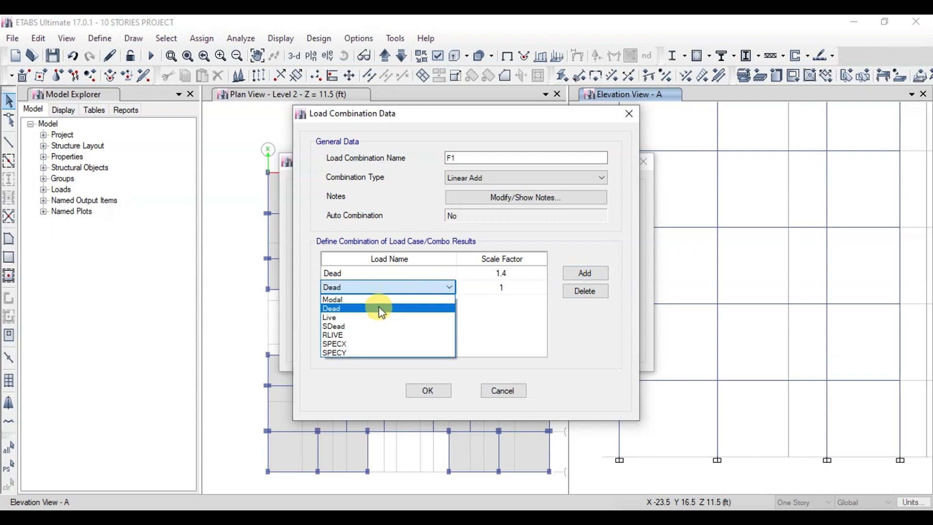
pyautogui.click(378, 333)
pyautogui.click(520, 289)
pyautogui.click(520, 289)
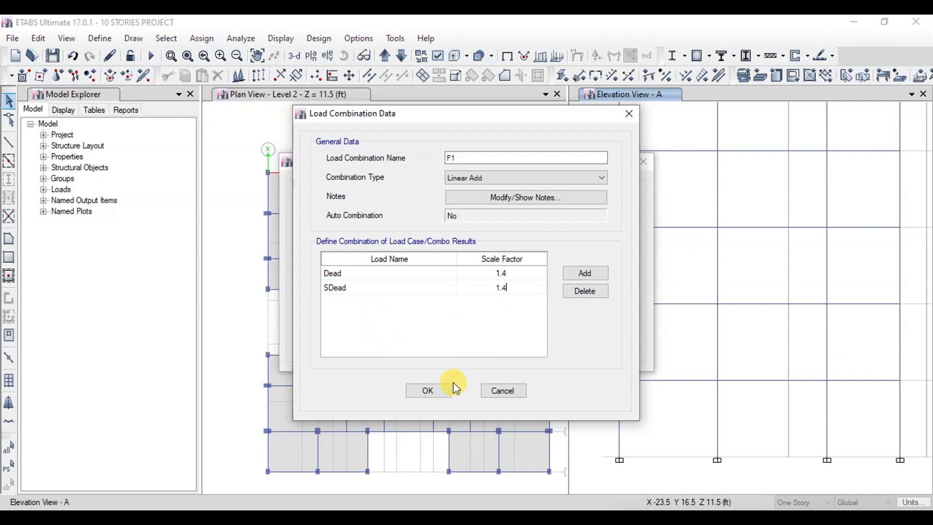
pyautogui.click(428, 391)
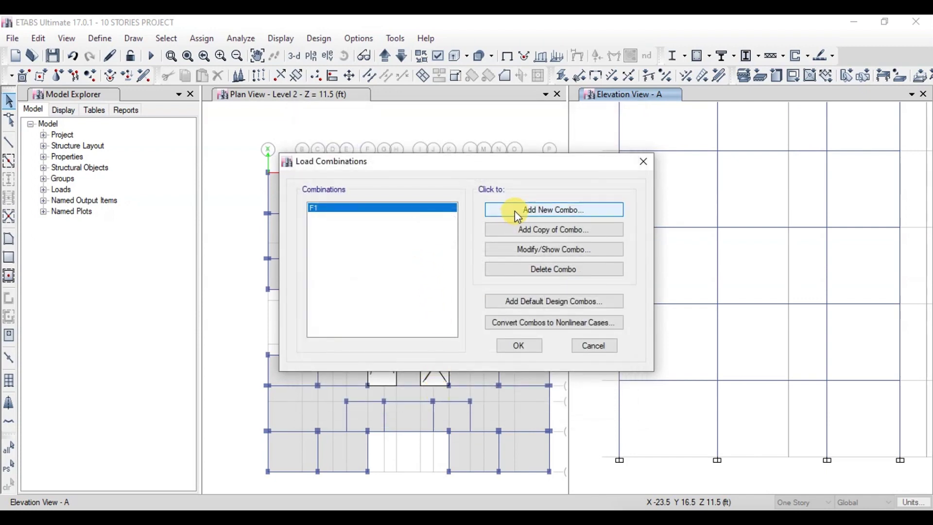
# - Create combination F2 with Dead 1.2 and SDead 1.2
pyautogui.click(515, 210)
pyautogui.doubleClick(490, 159)
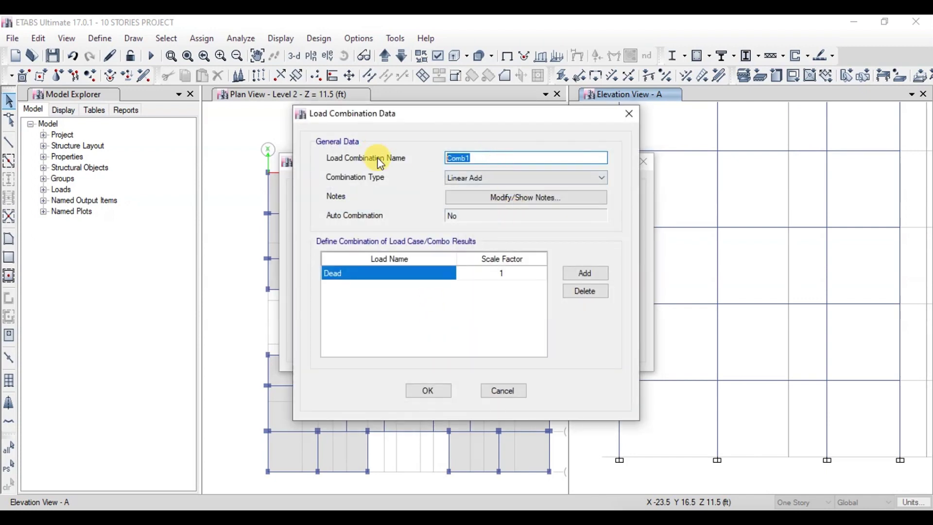
pyautogui.write('F2')
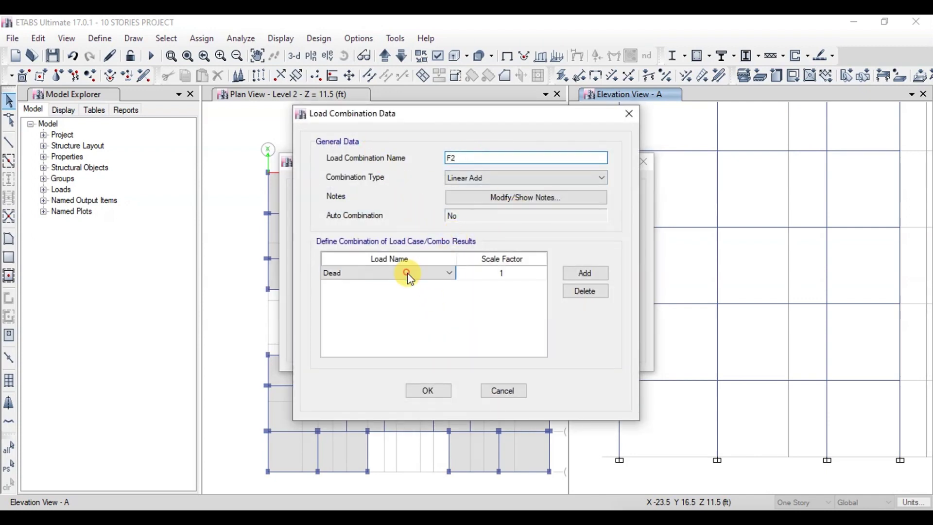
pyautogui.click(505, 274)
pyautogui.write('1.')
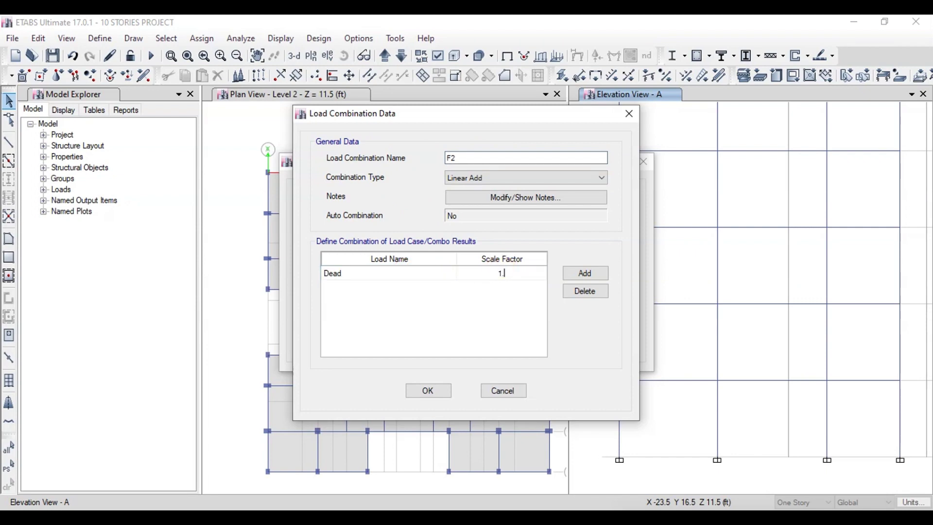
pyautogui.click(585, 273)
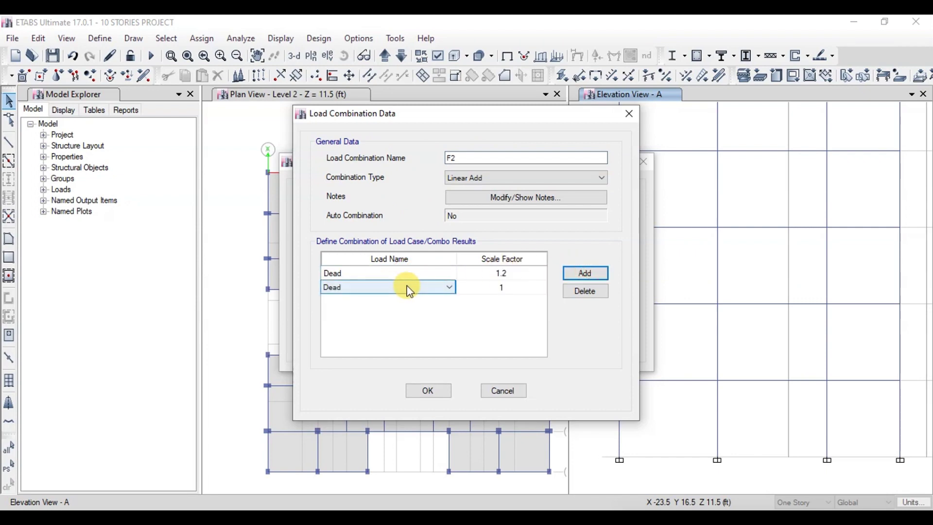
pyautogui.click(406, 286)
pyautogui.click(365, 335)
pyautogui.click(526, 290)
# - Add Live at 1.6 and RLIVE at 0.5 to F2 and save it
pyautogui.click(585, 273)
pyautogui.click(415, 301)
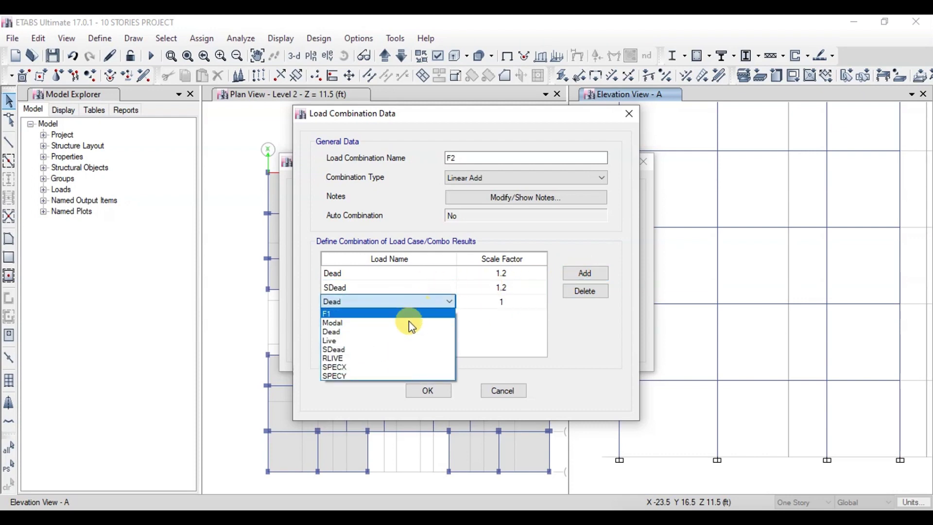
pyautogui.click(390, 341)
pyautogui.click(518, 302)
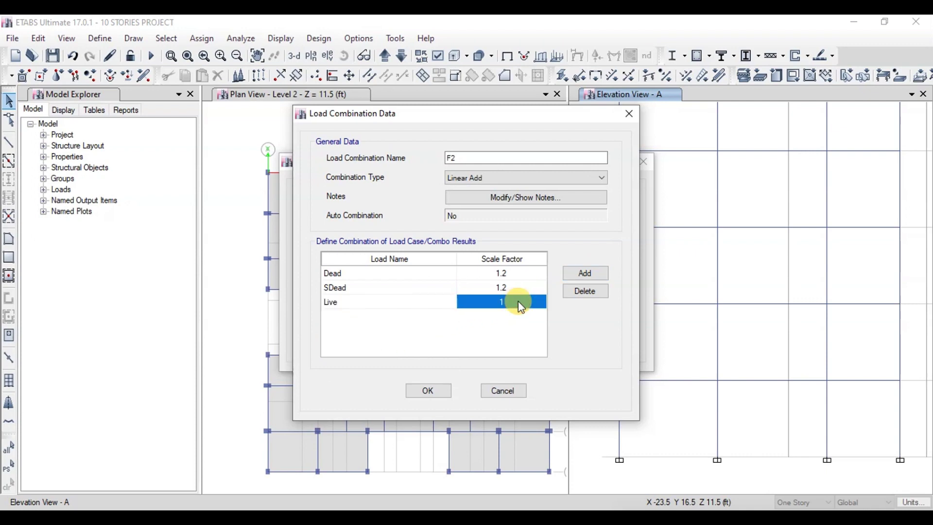
pyautogui.write('.6')
pyautogui.click(583, 273)
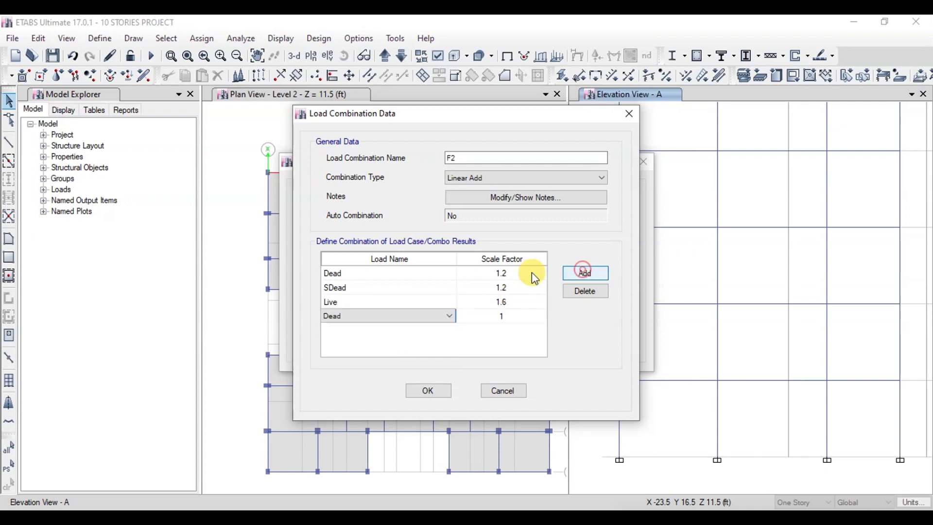
pyautogui.click(405, 317)
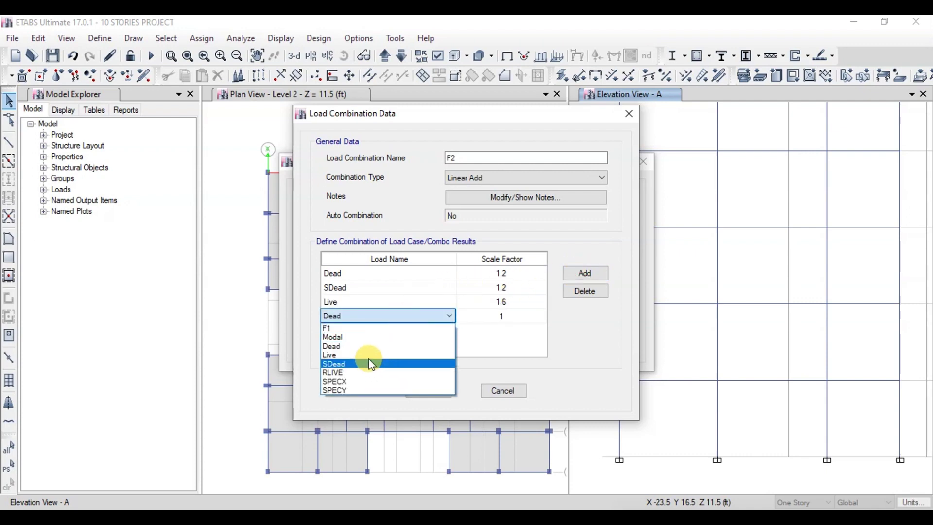
pyautogui.click(365, 372)
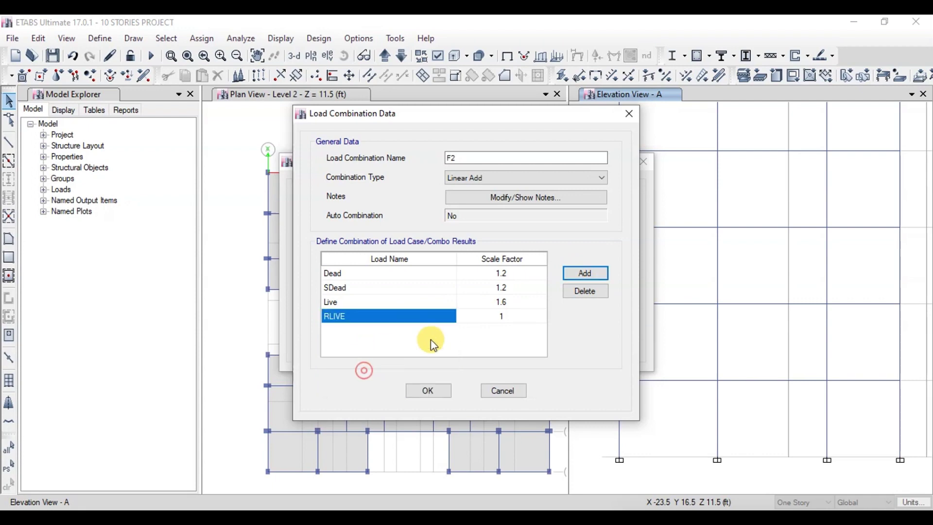
pyautogui.click(511, 316)
pyautogui.write('0')
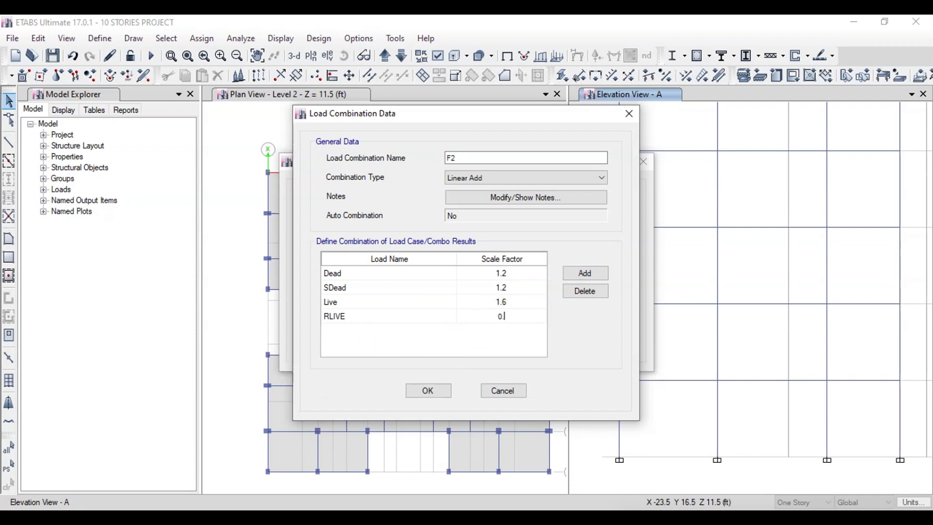
pyautogui.write('.5')
pyautogui.click(432, 390)
# - Create combination F3 with Dead 1.2 and SDead 1.2
pyautogui.click(522, 211)
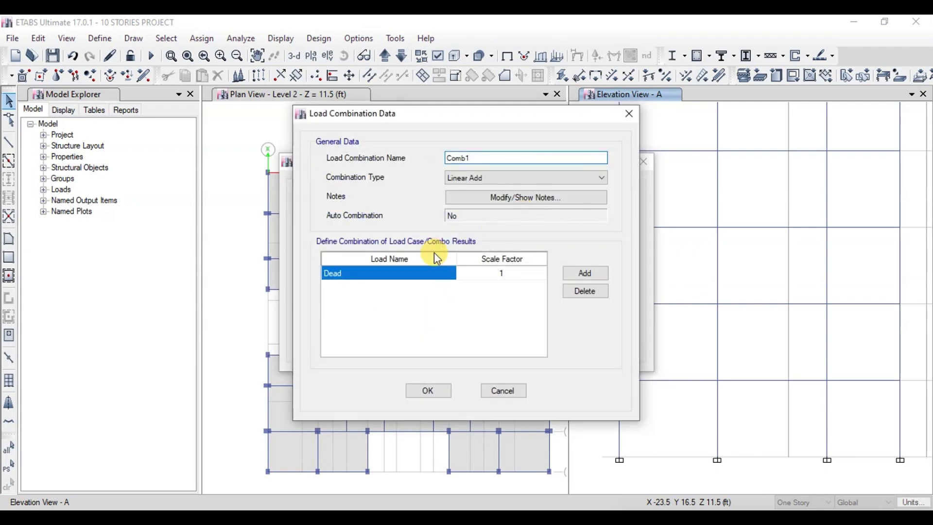
pyautogui.doubleClick(465, 157)
pyautogui.write('F3')
pyautogui.click(518, 273)
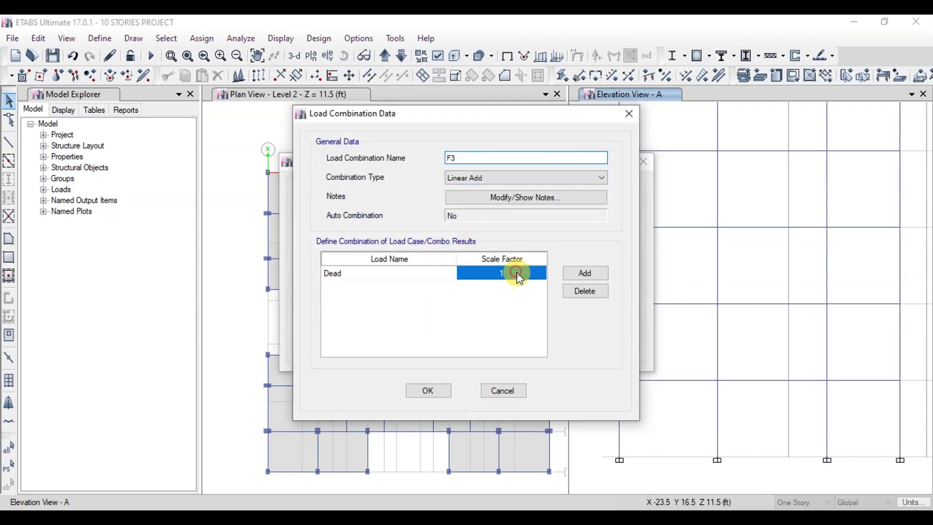
pyautogui.click(599, 275)
pyautogui.click(391, 285)
pyautogui.click(367, 339)
pyautogui.click(508, 287)
pyautogui.write('.2')
pyautogui.click(584, 273)
# - Add Live at 0.5 and RLIVE to F3 and save it
pyautogui.click(437, 301)
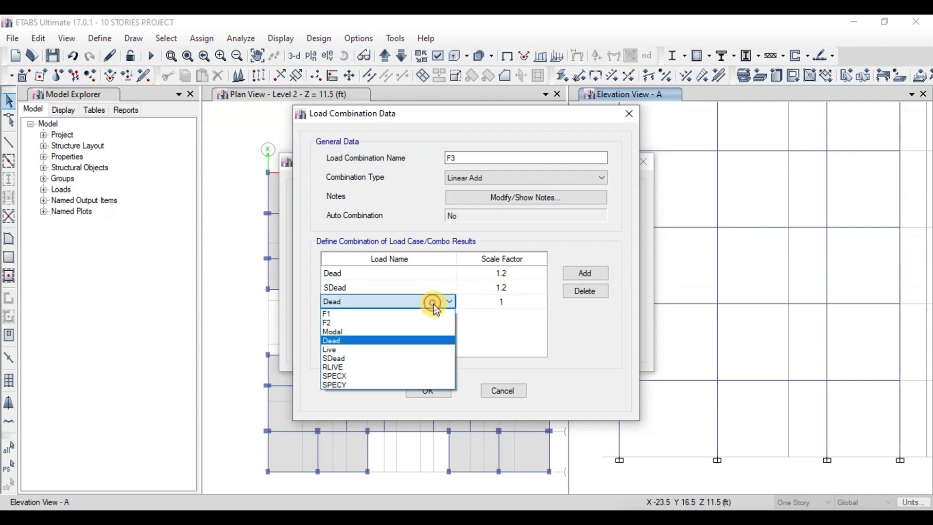
pyautogui.click(427, 341)
pyautogui.click(508, 302)
pyautogui.write('0')
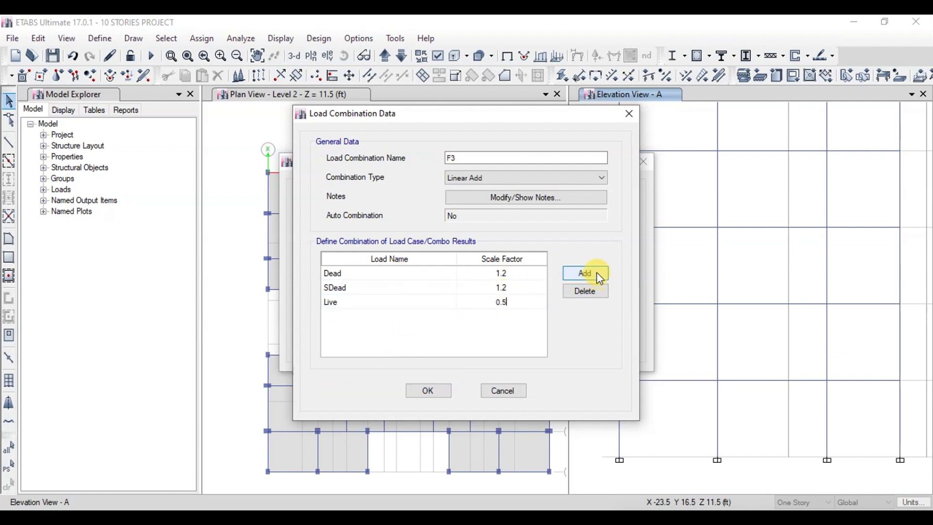
pyautogui.write('.5')
pyautogui.click(593, 274)
pyautogui.click(392, 316)
pyautogui.click(365, 375)
pyautogui.click(505, 317)
pyautogui.write('1.')
pyautogui.click(428, 391)
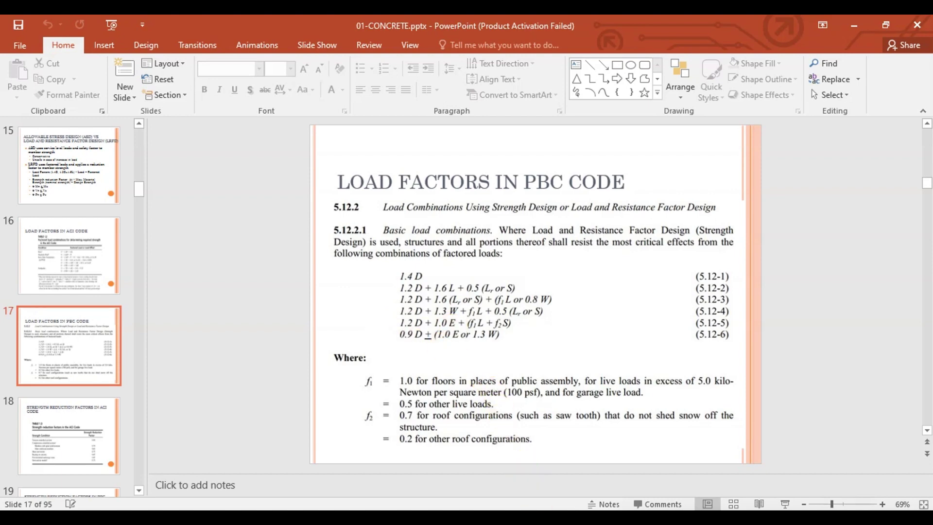
# - Start combination F4 with Dead 1.2 and SDead 1.2
pyautogui.click(485, 461)
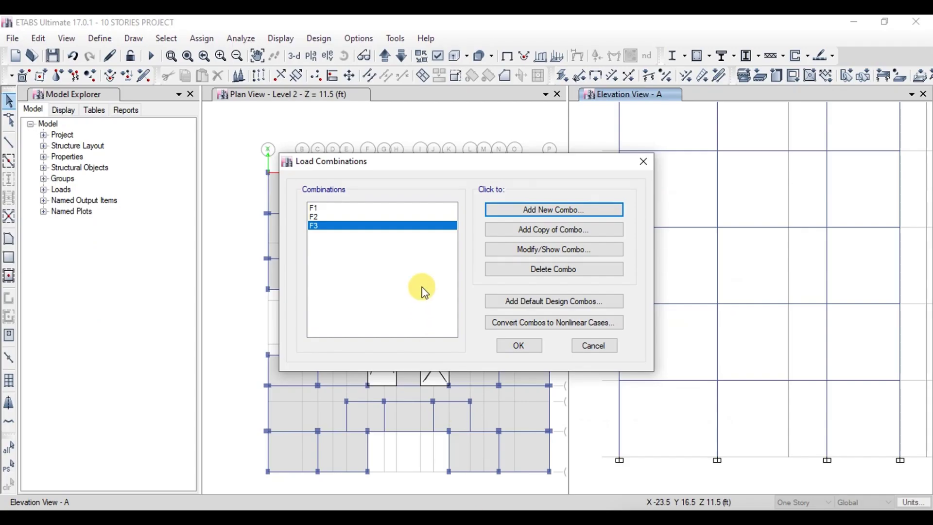
pyautogui.click(551, 212)
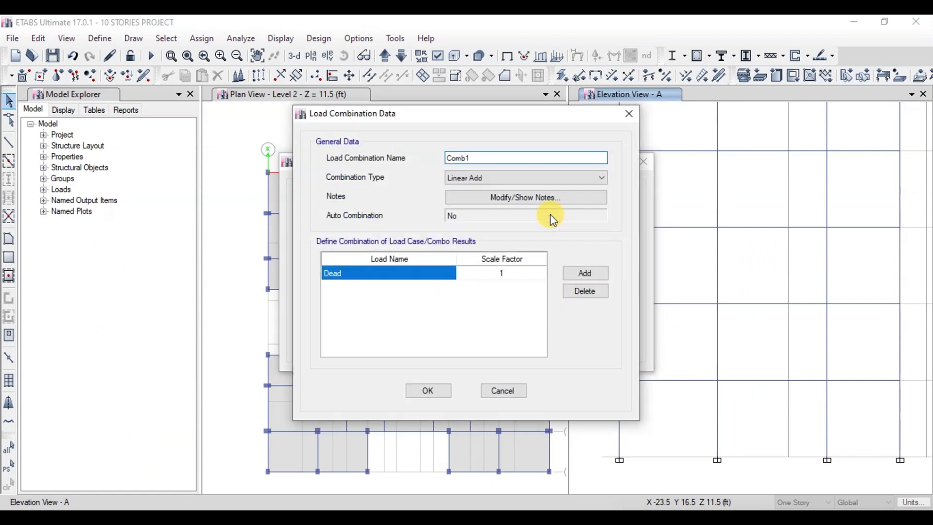
pyautogui.doubleClick(477, 158)
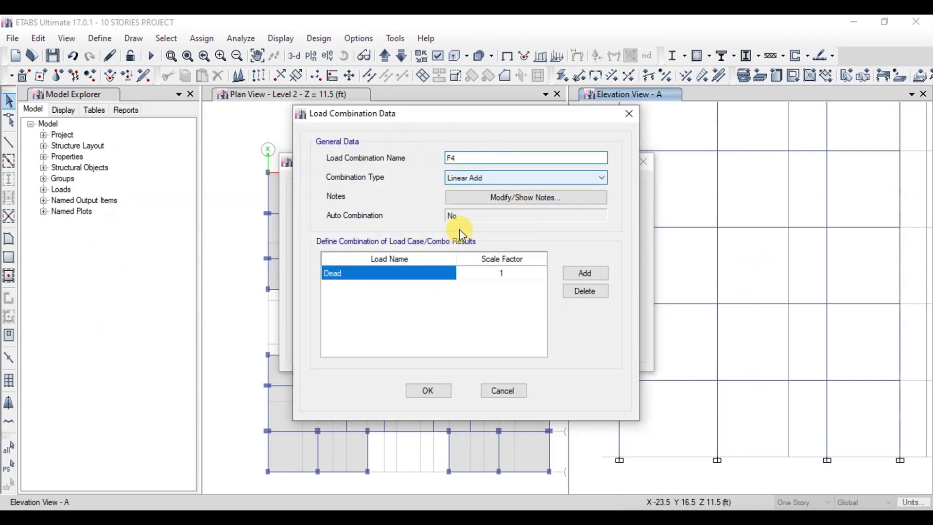
pyautogui.click(505, 273)
pyautogui.click(506, 274)
pyautogui.write('.2')
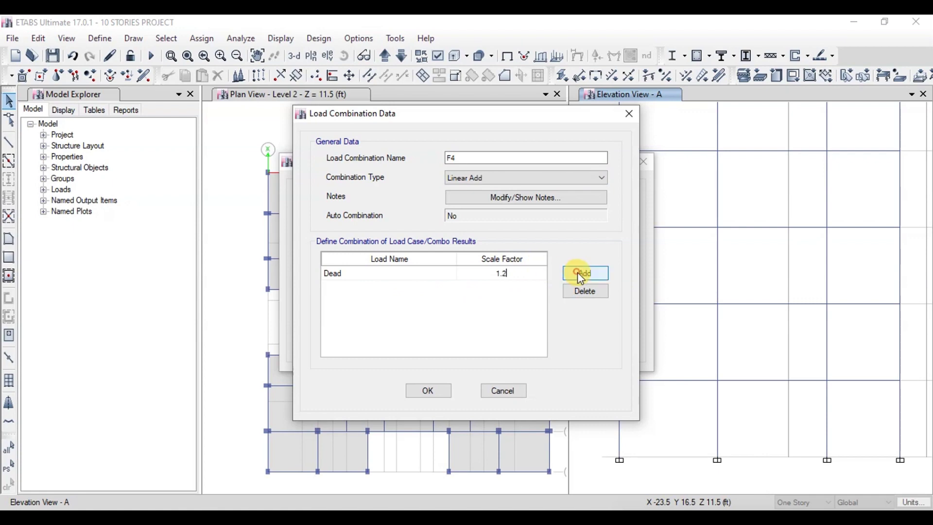
pyautogui.click(585, 273)
pyautogui.click(449, 287)
pyautogui.click(360, 350)
pyautogui.click(519, 286)
pyautogui.click(519, 285)
# - Add Live at 0.5 and SPECX to F4 and save it
pyautogui.click(585, 273)
pyautogui.click(449, 301)
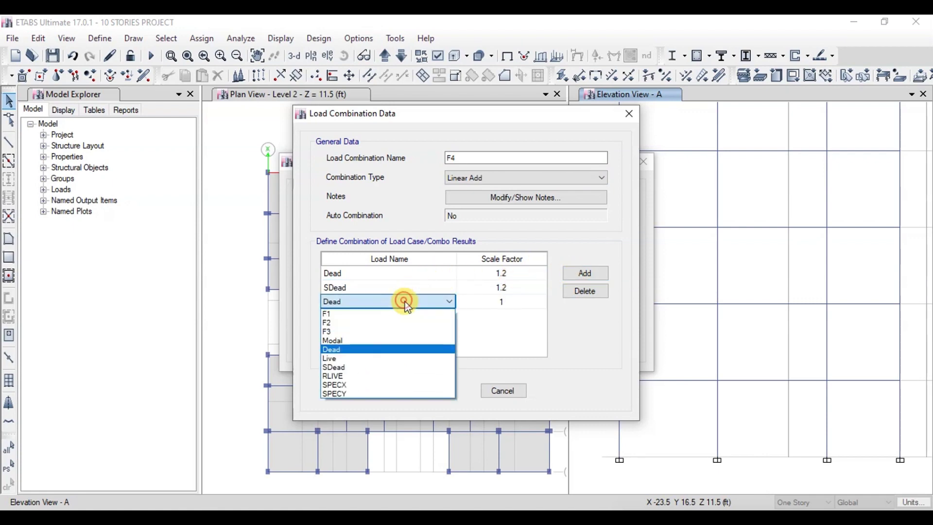
pyautogui.click(358, 358)
pyautogui.click(519, 302)
pyautogui.write('0.5')
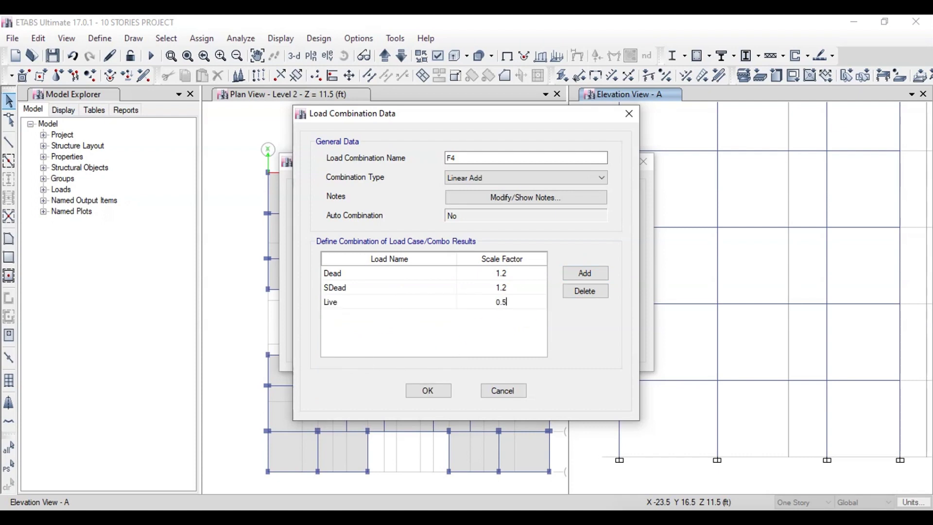
pyautogui.click(583, 274)
pyautogui.click(394, 316)
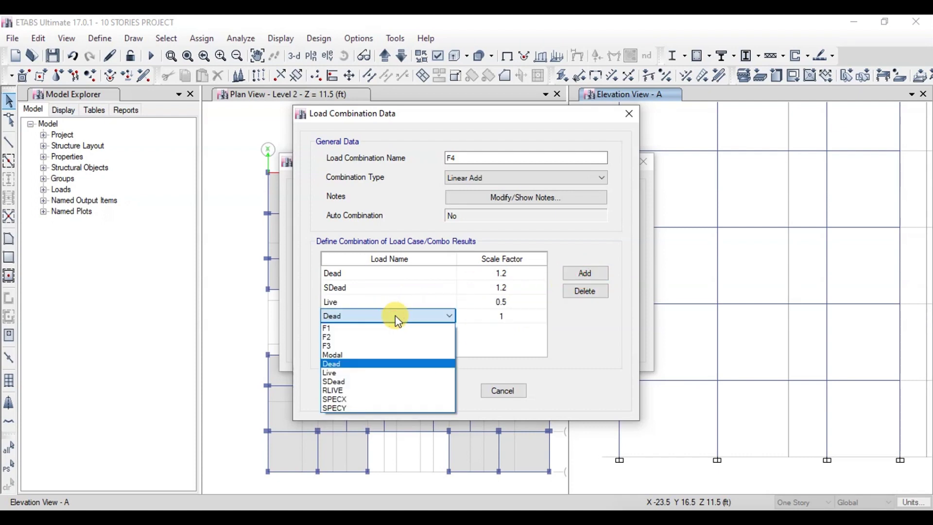
pyautogui.click(369, 399)
pyautogui.click(428, 391)
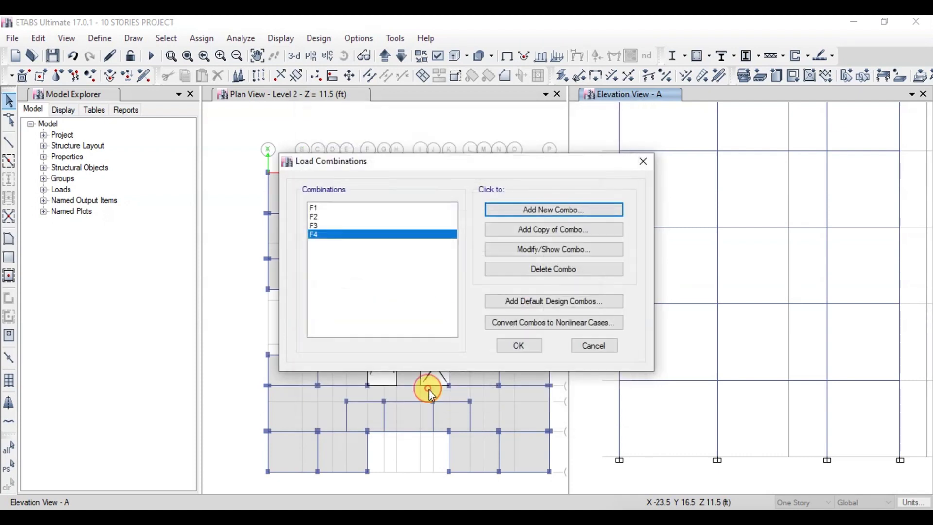
# - Copy F4 as F5 with the SPECX scale factor set to -1
pyautogui.click(534, 238)
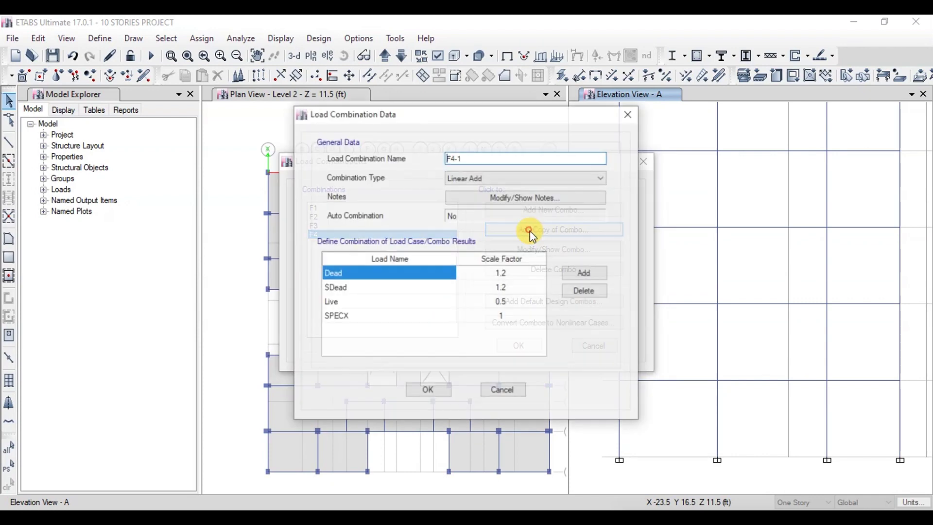
pyautogui.doubleClick(474, 160)
pyautogui.write('F5')
pyautogui.click(515, 316)
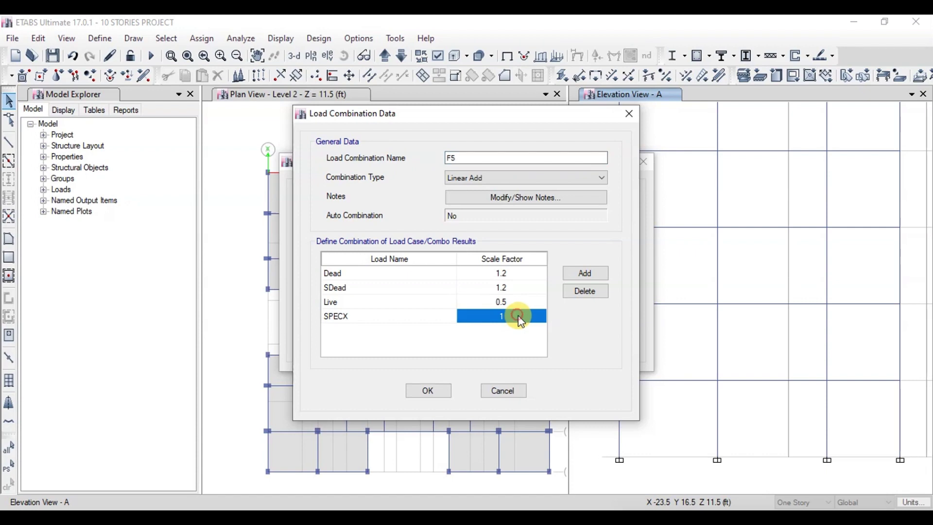
pyautogui.click(519, 317)
pyautogui.write('-1')
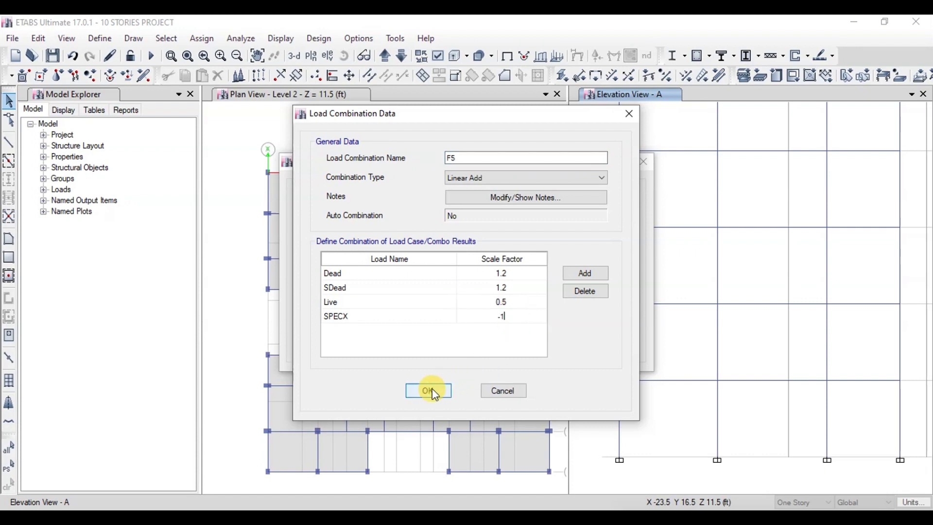
pyautogui.click(427, 390)
# - Copy F5 as F6, replacing SPECX with SPECY at factor 1
pyautogui.click(523, 238)
pyautogui.write('F6')
pyautogui.click(389, 316)
pyautogui.click(449, 316)
pyautogui.click(341, 426)
pyautogui.click(503, 315)
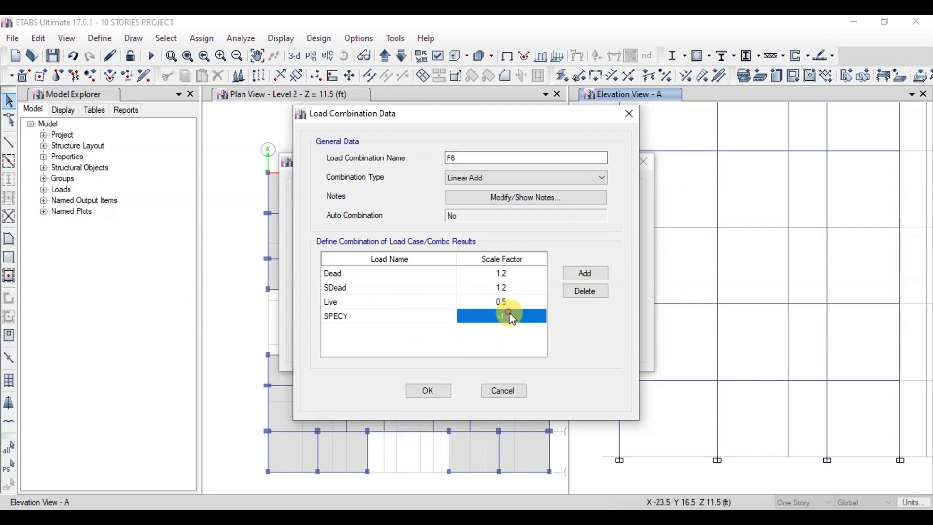
pyautogui.write('1')
pyautogui.click(427, 390)
# - Copy F6 as F7 with the SPECY scale factor set to -1
pyautogui.click(539, 237)
pyautogui.press('BackSpace')
pyautogui.press('BackSpace')
pyautogui.press('BackSpace')
pyautogui.write('7')
pyautogui.click(518, 315)
pyautogui.write('-1')
pyautogui.click(429, 390)
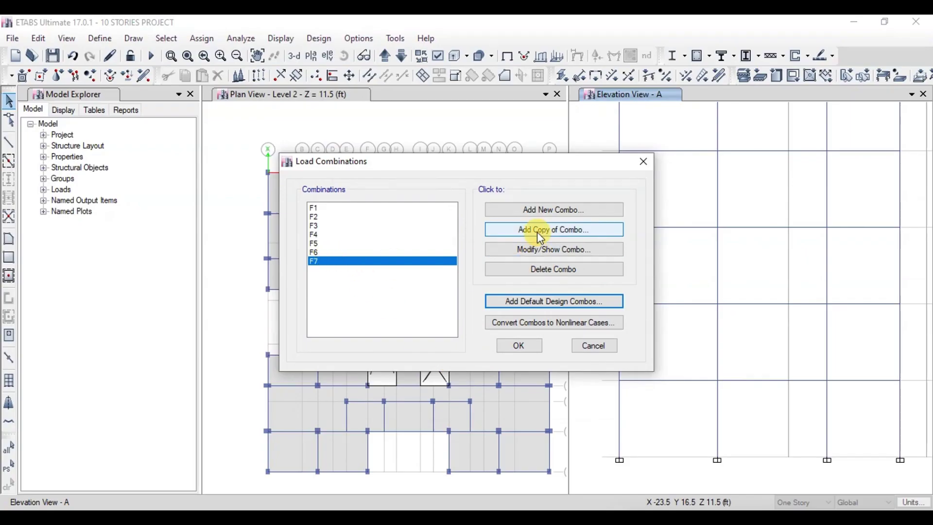
# - Copy F7 as F8 with Dead and SDead factors of 0.9
pyautogui.click(537, 231)
pyautogui.write('F8')
pyautogui.click(516, 275)
pyautogui.write('1')
pyautogui.press('BackSpace')
pyautogui.write('0.9')
pyautogui.click(516, 287)
pyautogui.write('0.9')
pyautogui.press('Tab')
# - Remove Live from F8, set the spectrum factor to 1, and save
pyautogui.click(580, 294)
pyautogui.click(449, 302)
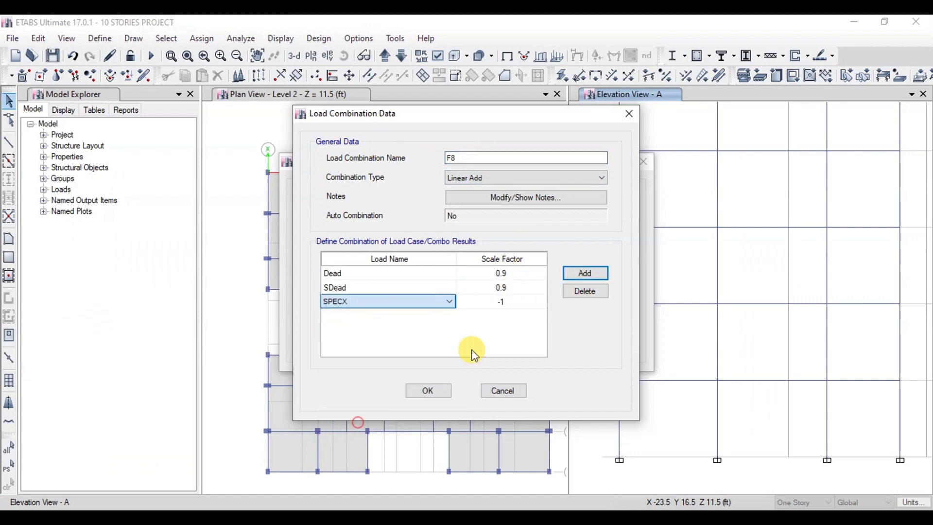
pyautogui.click(365, 410)
pyautogui.press('Tab')
pyautogui.write('1')
pyautogui.click(428, 391)
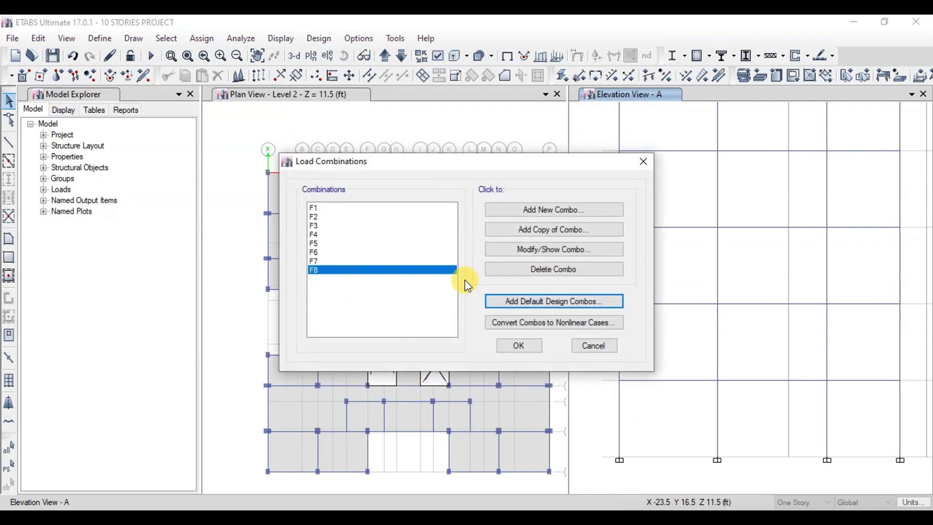
# - Copy F8 as F9 with the SPECX scale factor changed to -1
pyautogui.click(525, 230)
pyautogui.write('9')
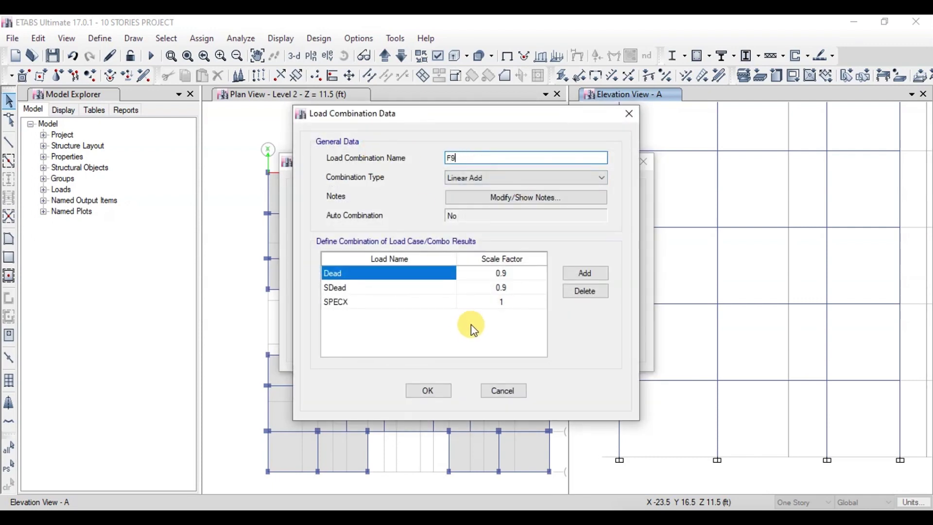
pyautogui.click(499, 301)
pyautogui.click(499, 300)
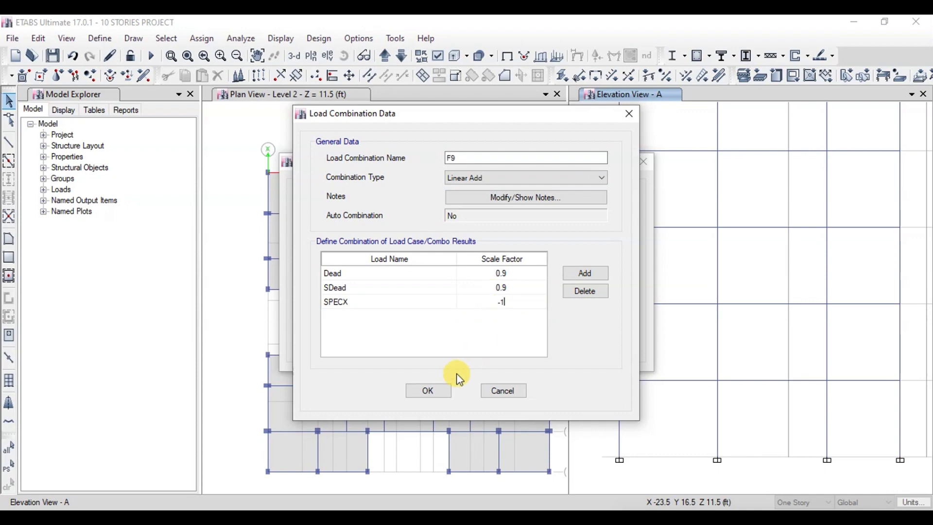
pyautogui.click(427, 391)
# - Create F10 as 0.9 Dead, 0.9 SDead and SPECY at factor 1
pyautogui.click(483, 229)
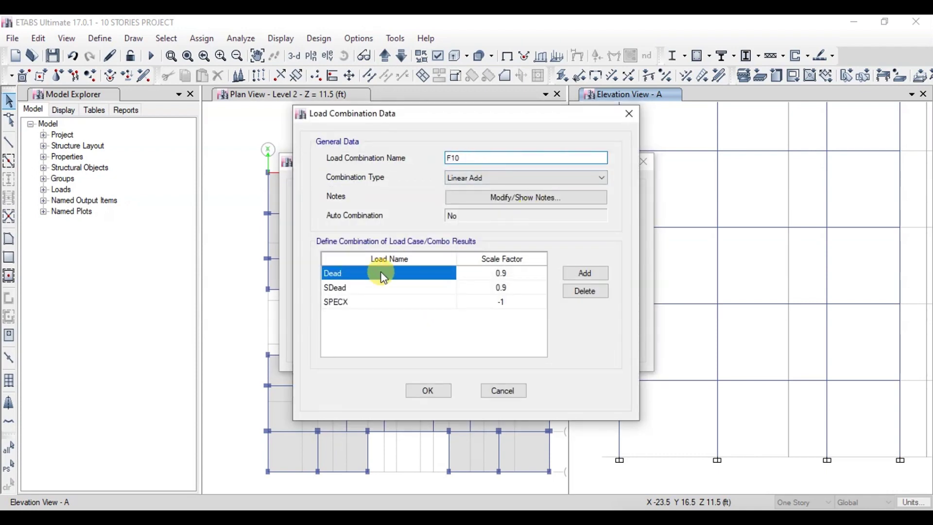
pyautogui.click(418, 301)
pyautogui.click(339, 439)
pyautogui.click(505, 302)
pyautogui.write('1')
pyautogui.click(428, 391)
pyautogui.click(548, 230)
# - Create F11 with SPECY at -1, then close the Load Combinations list
pyautogui.doubleClick(459, 158)
pyautogui.write('F11')
pyautogui.click(520, 301)
pyautogui.click(426, 391)
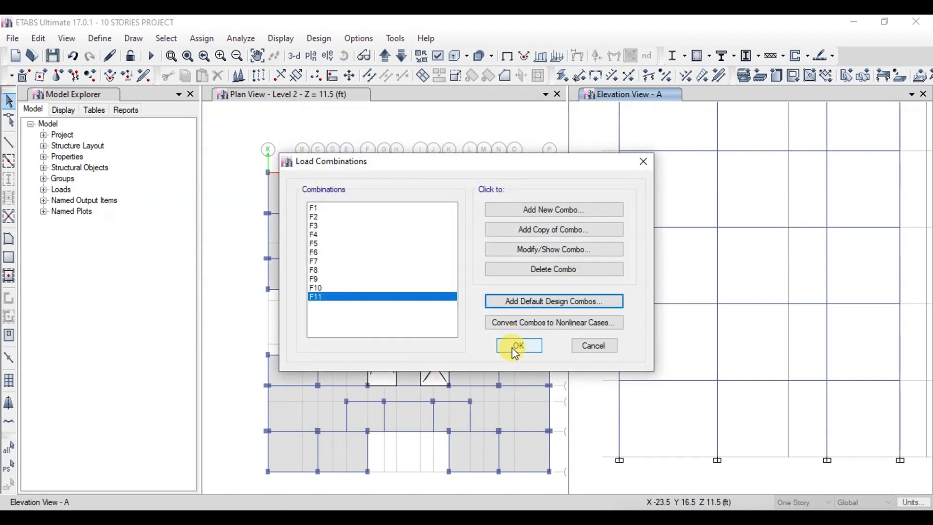
pyautogui.moveTo(324, 301)
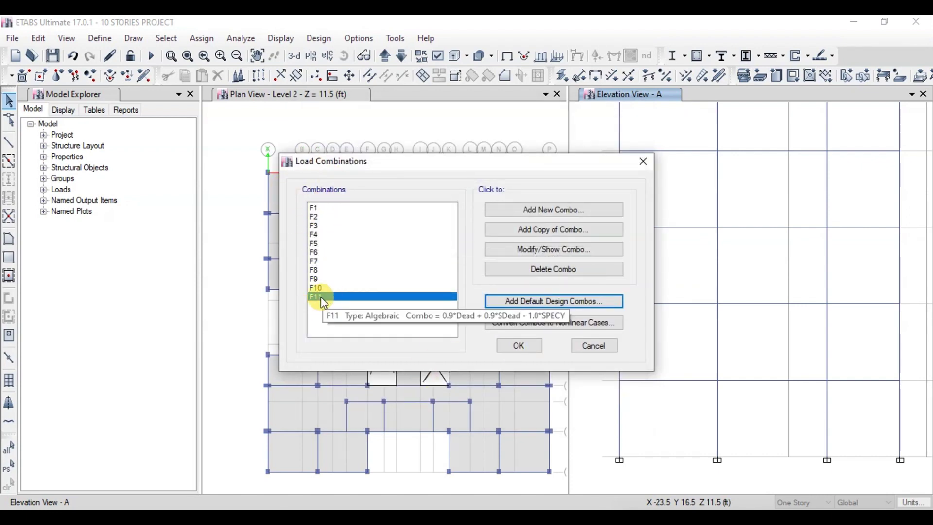
pyautogui.click(520, 346)
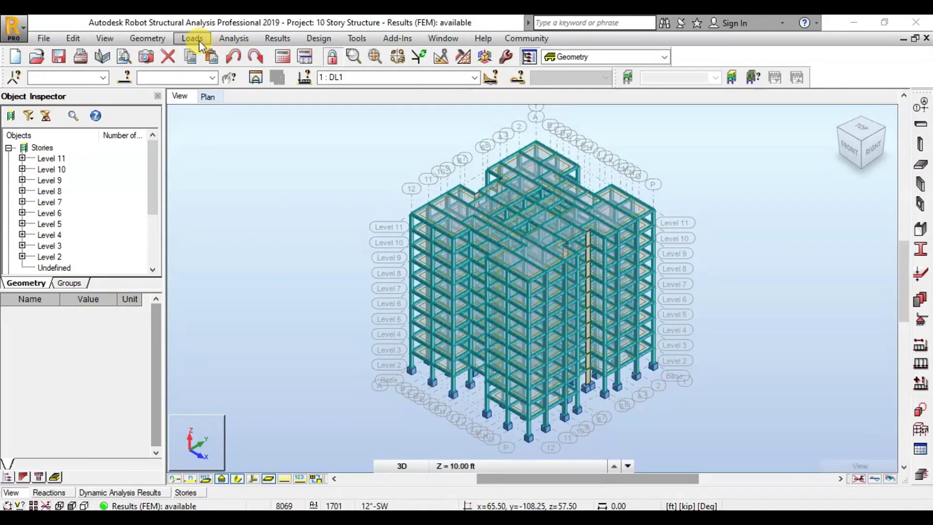
# - Create a new manual load combination named F1, accepting the results-invalidation warning
pyautogui.click(199, 40)
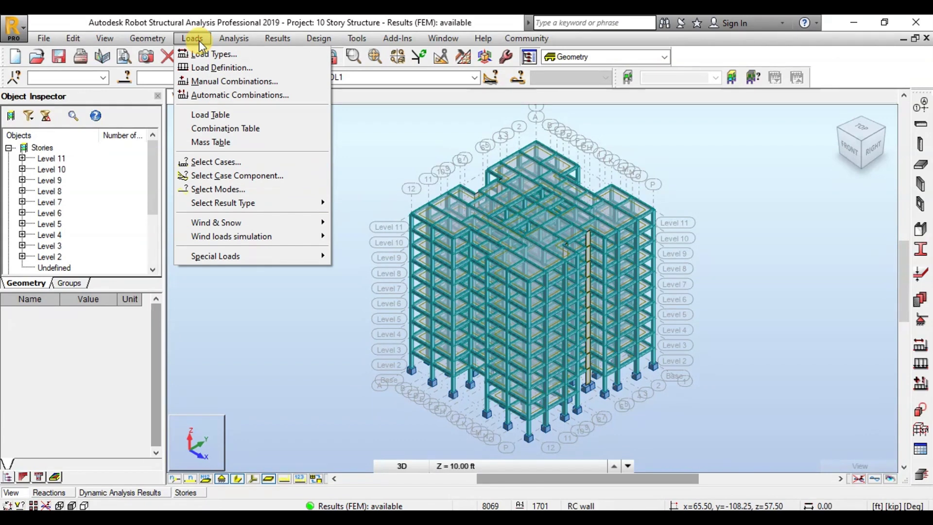
pyautogui.click(214, 80)
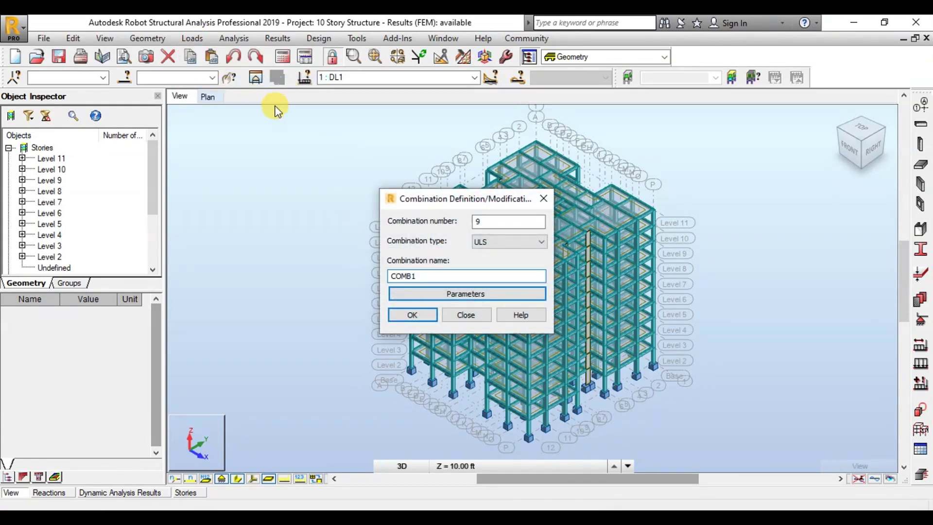
pyautogui.moveTo(425, 274); pyautogui.dragTo(375, 268)
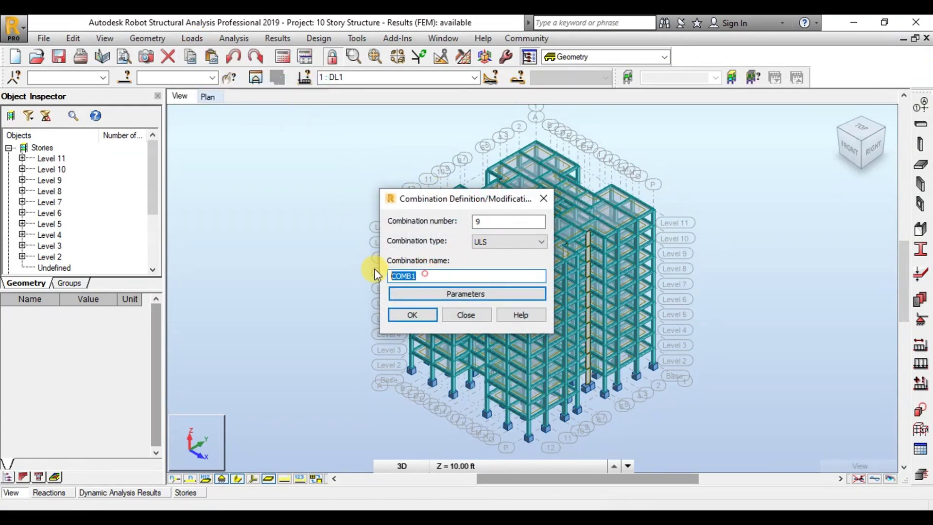
pyautogui.click(412, 314)
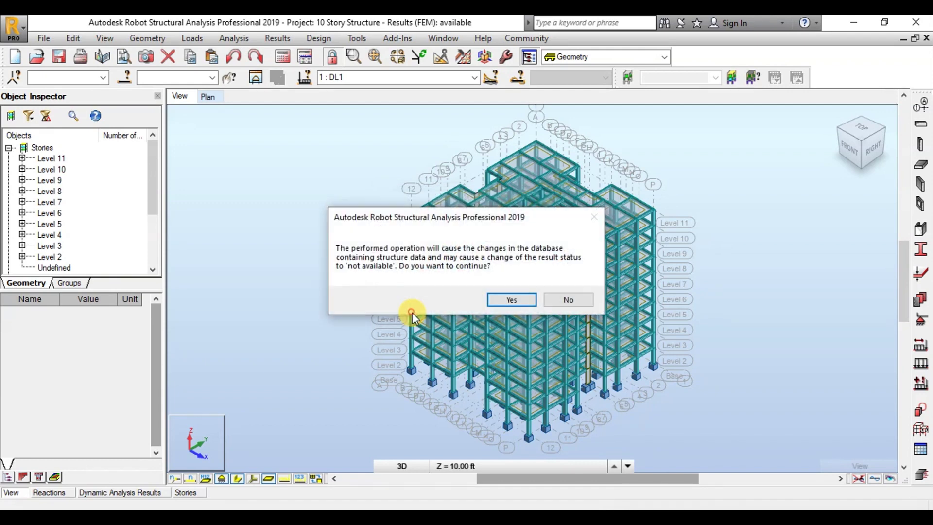
pyautogui.click(509, 297)
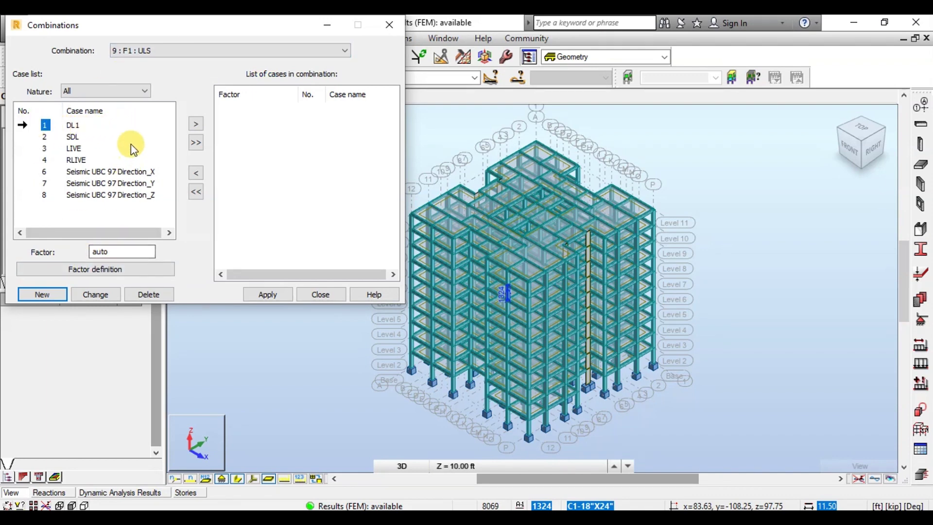
# - Add DL1 and SDL to F1 with factor 1.4 each and apply it
pyautogui.doubleClick(127, 253)
pyautogui.write('1')
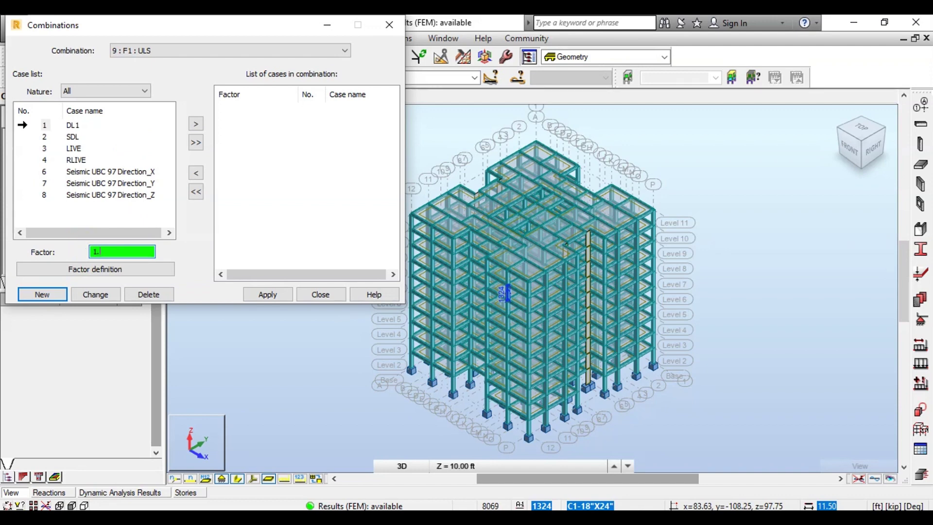
pyautogui.write('.4')
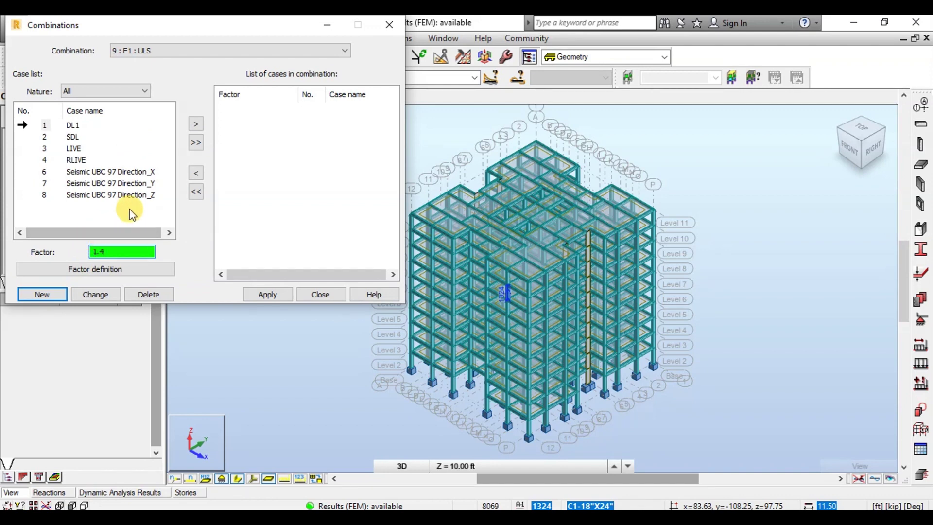
pyautogui.click(196, 124)
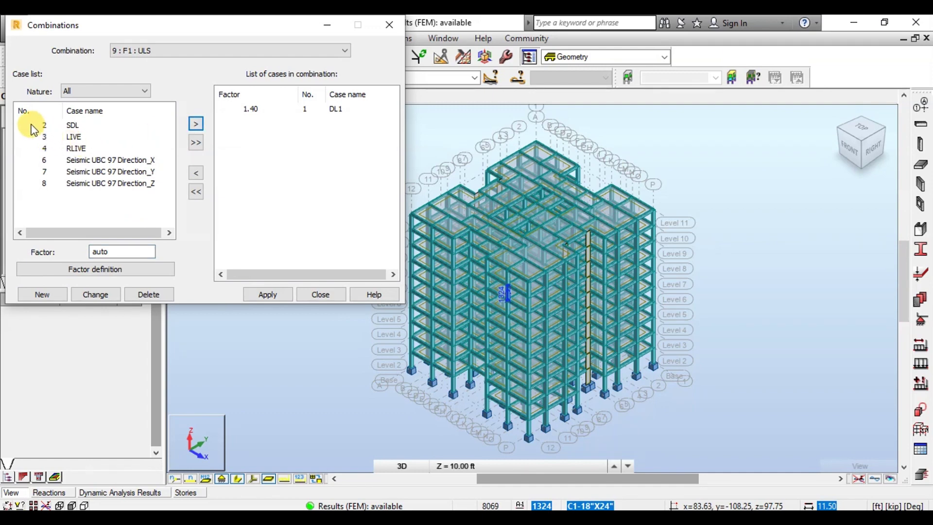
pyautogui.click(30, 126)
pyautogui.click(125, 251)
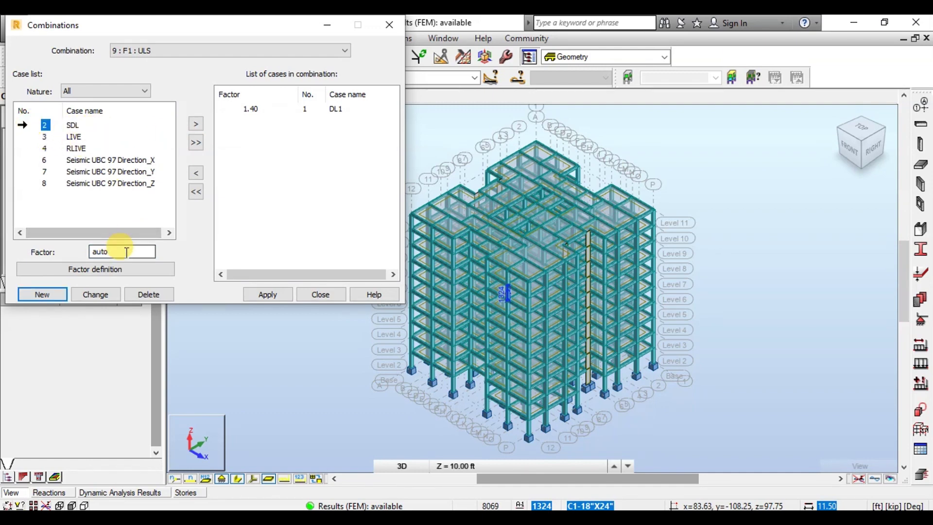
pyautogui.write('1.4')
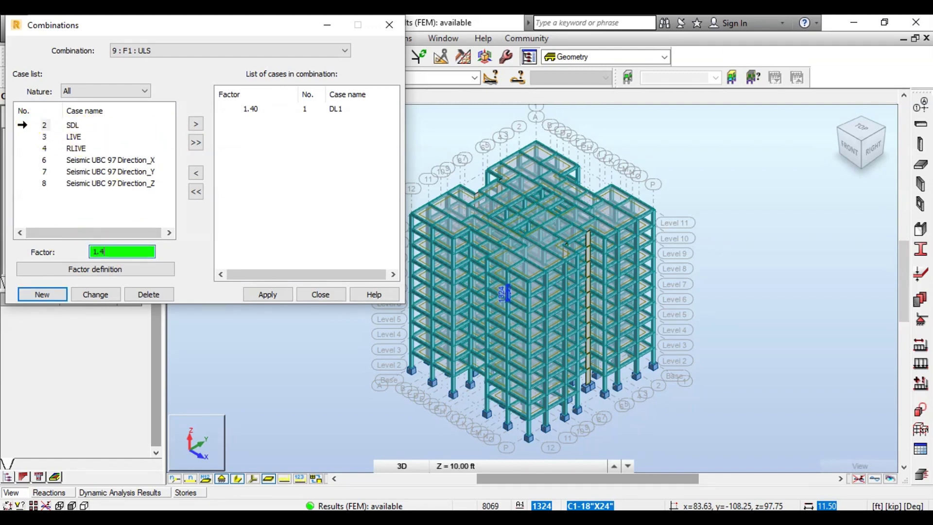
pyautogui.click(195, 123)
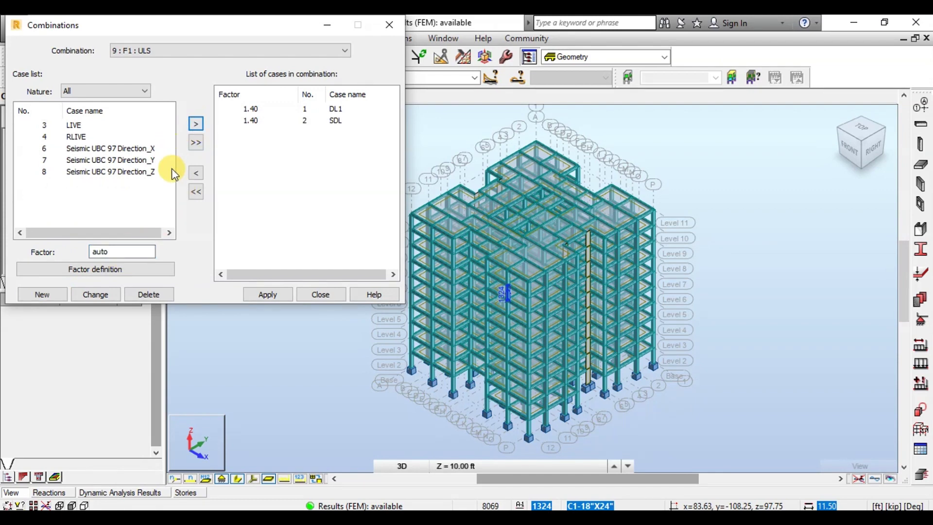
pyautogui.click(266, 295)
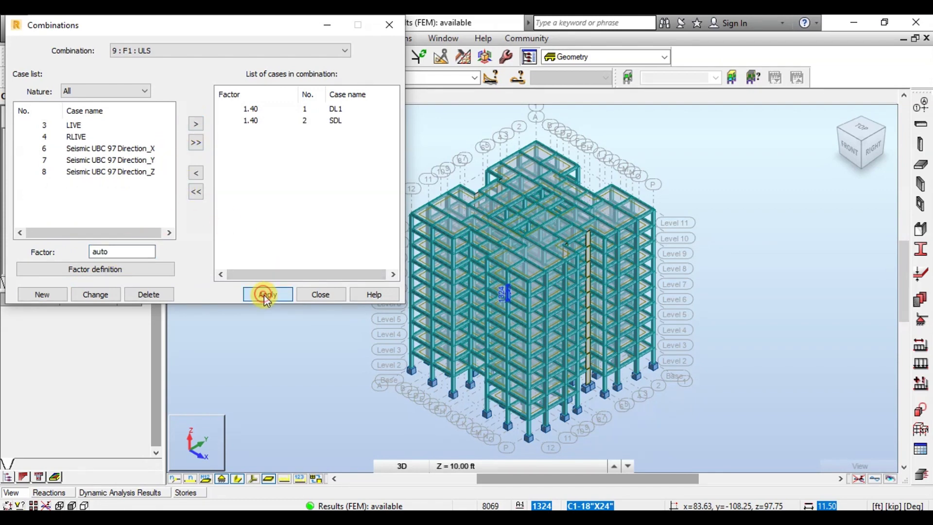
pyautogui.click(322, 294)
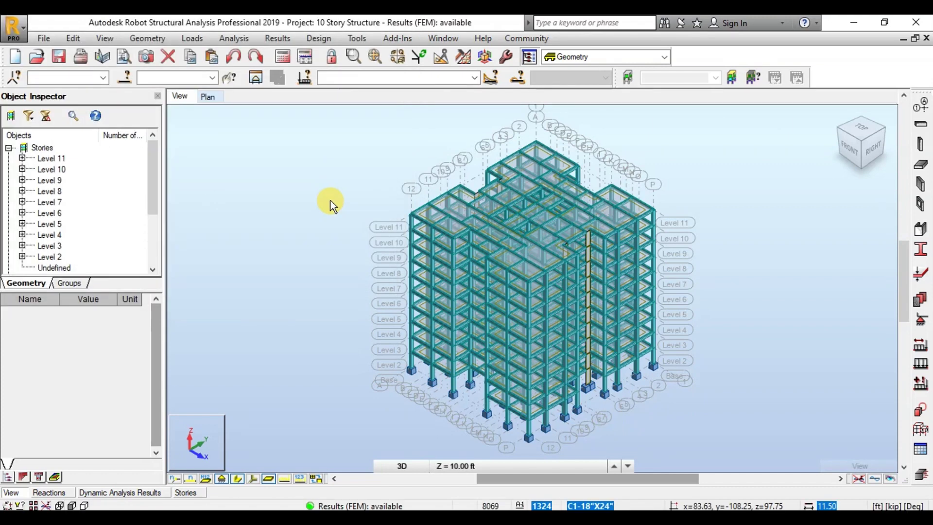
# - Review the load case list and reopen the manual combinations editor
pyautogui.click(475, 77)
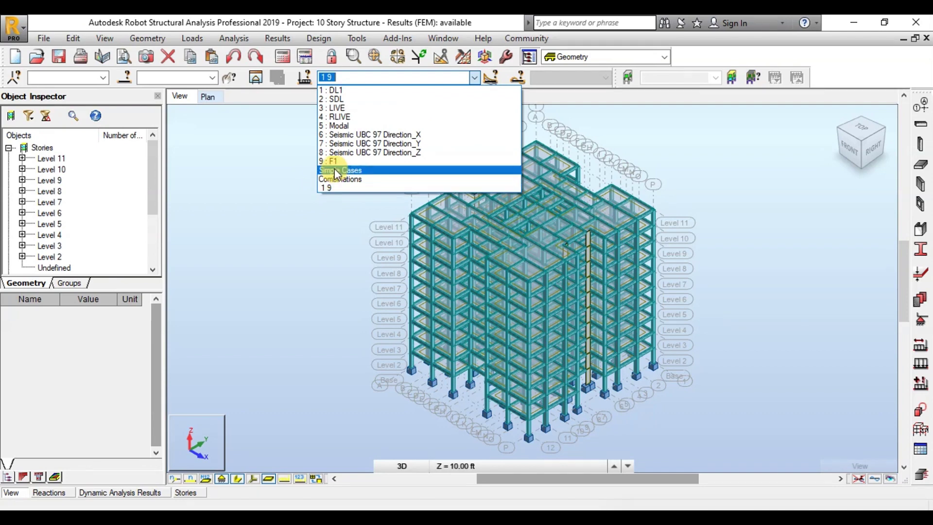
pyautogui.click(200, 36)
pyautogui.click(200, 36)
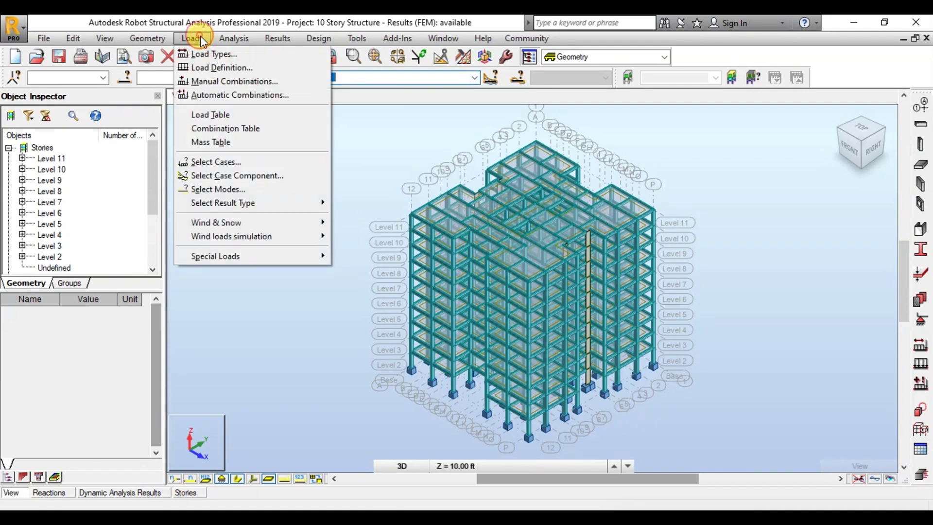
pyautogui.click(234, 82)
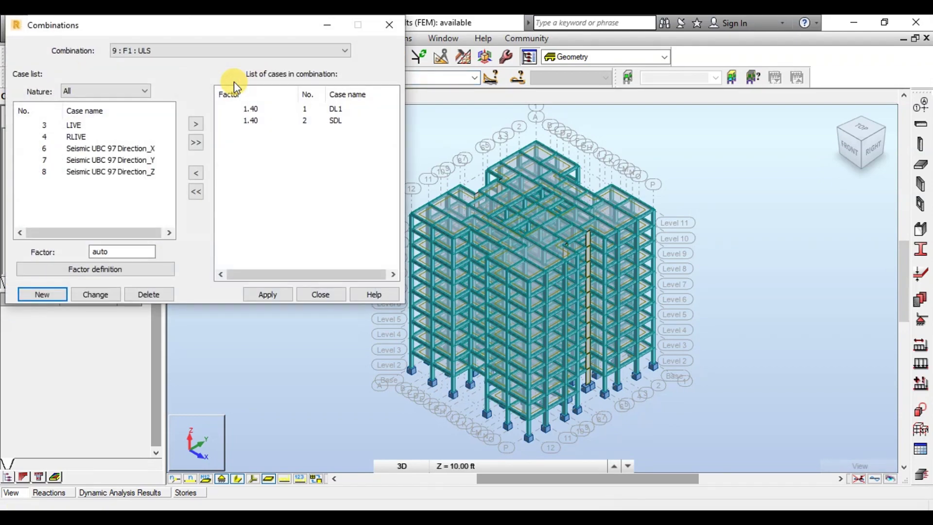
# - Create combination F2 from DL1, SDL, LIVE and RLIVE
pyautogui.click(42, 294)
pyautogui.click(148, 212)
pyautogui.doubleClick(27, 125)
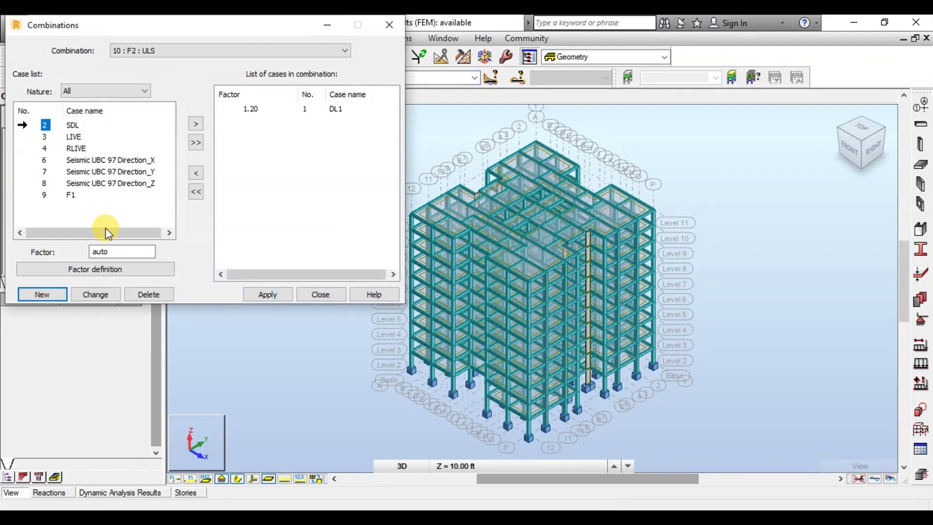
pyautogui.doubleClick(27, 125)
pyautogui.doubleClick(37, 125)
pyautogui.doubleClick(37, 124)
pyautogui.click(267, 294)
# - Create combination F3 from DL1, SDL and LIVE
pyautogui.click(42, 294)
pyautogui.click(148, 212)
pyautogui.doubleClick(29, 125)
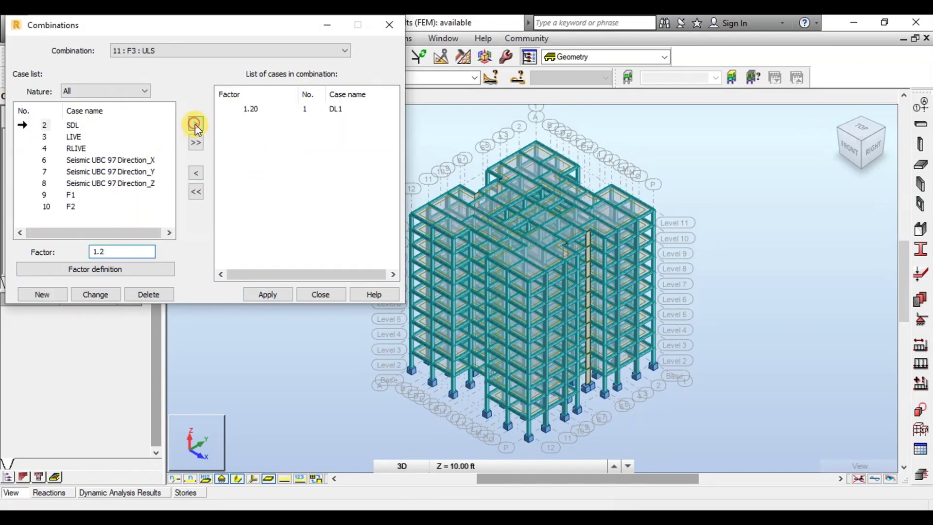
pyautogui.doubleClick(73, 125)
pyautogui.doubleClick(72, 125)
# - Create combination F4 from DL1, SDL, LIVE and the X seismic case
pyautogui.click(42, 294)
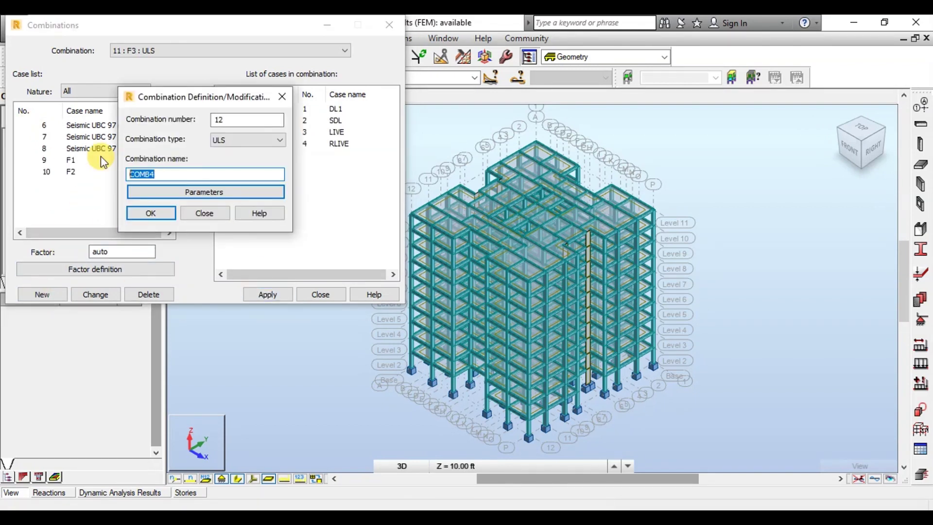
pyautogui.write('F4')
pyautogui.click(146, 213)
pyautogui.moveTo(72, 125); pyautogui.dragTo(73, 137)
pyautogui.click(195, 128)
pyautogui.doubleClick(33, 126)
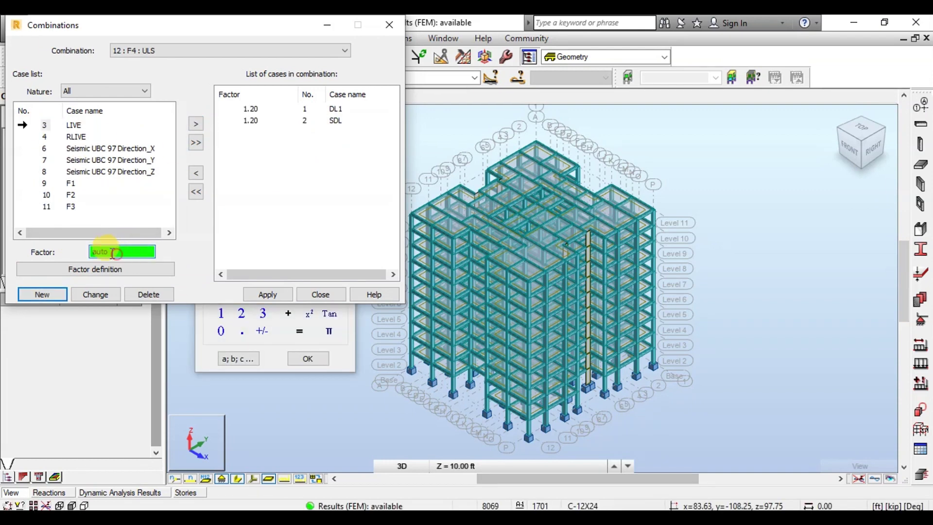
pyautogui.doubleClick(33, 136)
pyautogui.click(267, 294)
# - Create combination F5 using factor 1.2 with DL1, SDL and the X seismic case
pyautogui.click(42, 294)
pyautogui.write('F5')
pyautogui.click(146, 212)
pyautogui.write('1.2')
pyautogui.doubleClick(33, 125)
pyautogui.doubleClick(33, 125)
# - Create combination F6 from DL1, SDL and the Y seismic case
pyautogui.doubleClick(32, 125)
pyautogui.click(73, 137)
pyautogui.click(196, 123)
pyautogui.click(267, 294)
pyautogui.click(42, 294)
pyautogui.write('F6')
pyautogui.click(146, 212)
pyautogui.doubleClick(33, 125)
pyautogui.click(32, 125)
pyautogui.click(195, 123)
pyautogui.doubleClick(33, 125)
pyautogui.doubleClick(32, 148)
pyautogui.click(267, 294)
# - Create combination F7 from DL1 and three further load cases
pyautogui.click(42, 294)
pyautogui.write('F7')
pyautogui.click(146, 212)
pyautogui.doubleClick(73, 125)
pyautogui.doubleClick(73, 125)
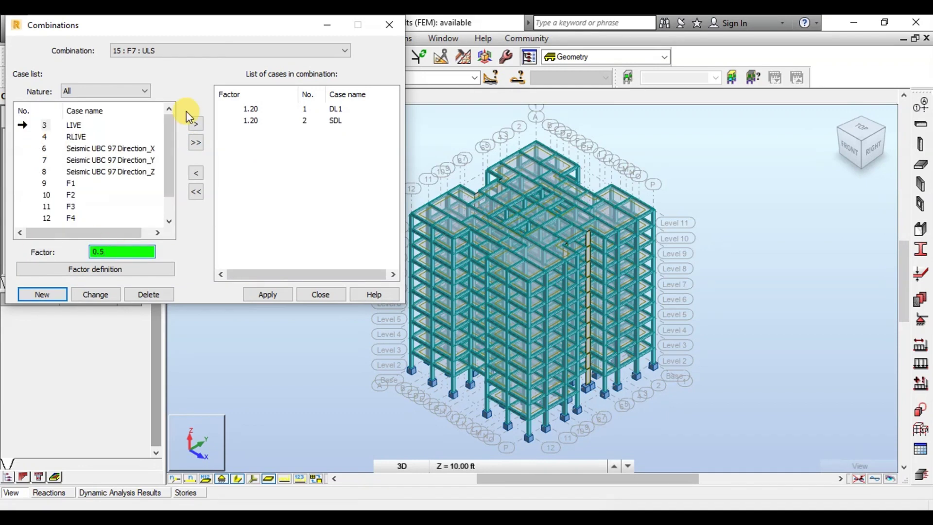
pyautogui.doubleClick(73, 125)
pyautogui.doubleClick(73, 148)
pyautogui.click(267, 294)
# - Create combination F8 from DL1, SDL and Seismic Direction_X
pyautogui.click(42, 294)
pyautogui.write('F8')
pyautogui.click(152, 214)
pyautogui.doubleClick(73, 124)
pyautogui.doubleClick(73, 125)
pyautogui.click(34, 148)
pyautogui.click(200, 128)
pyautogui.click(268, 294)
# - Create combination F9 from DL1, SDL and the Z seismic case
pyautogui.click(41, 294)
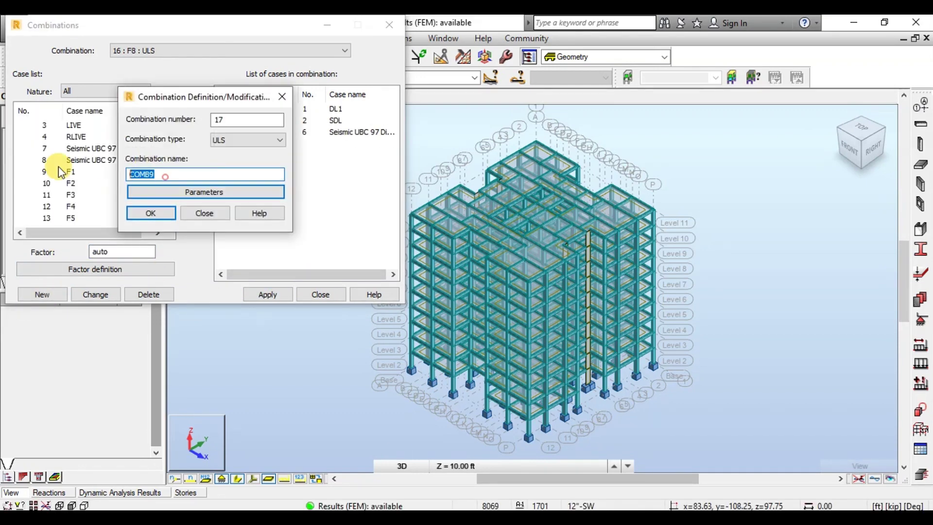
pyautogui.write('F9')
pyautogui.click(152, 213)
pyautogui.doubleClick(35, 125)
pyautogui.doubleClick(35, 125)
pyautogui.click(89, 170)
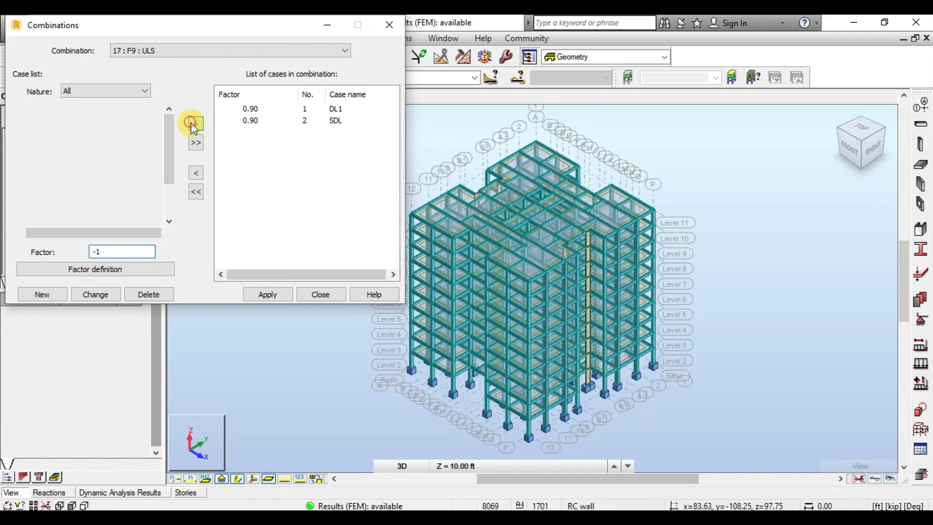
pyautogui.click(196, 124)
pyautogui.click(267, 294)
# - Create combination F10 from DL1 and the Y seismic case
pyautogui.click(42, 294)
pyautogui.write('F10')
pyautogui.click(150, 212)
pyautogui.doubleClick(36, 125)
# - Create F11 as 0.9 DL1 + 0.9 SDL − 1.0 Seismic Direction_Y, then close
pyautogui.doubleClick(36, 125)
pyautogui.click(121, 160)
pyautogui.click(195, 123)
pyautogui.click(267, 294)
pyautogui.click(42, 294)
pyautogui.write('F11')
pyautogui.click(151, 212)
pyautogui.doubleClick(36, 125)
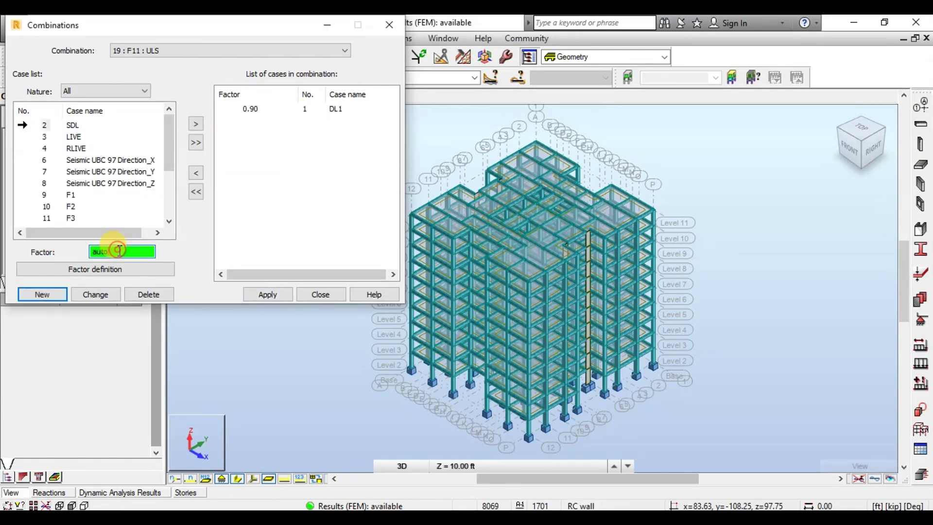
pyautogui.doubleClick(36, 125)
pyautogui.click(122, 160)
pyautogui.click(195, 124)
pyautogui.click(267, 293)
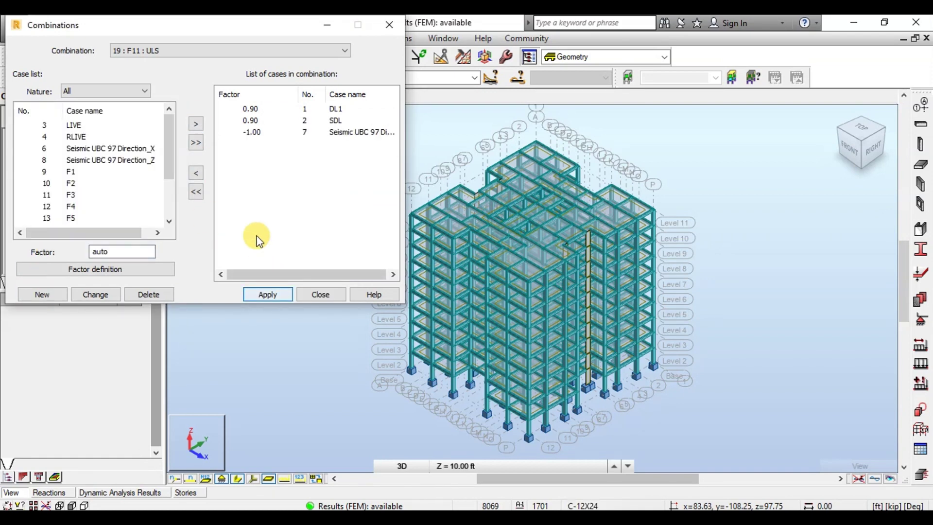
pyautogui.click(320, 294)
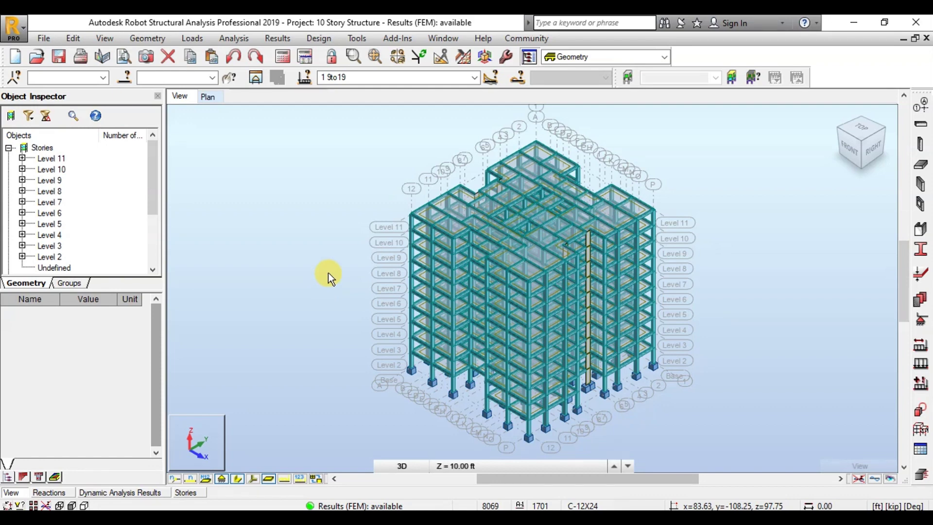
# - Show the ACI-318 cracked-section slide: beams 0.35Ig, columns 0.70Ig
pyautogui.click(474, 78)
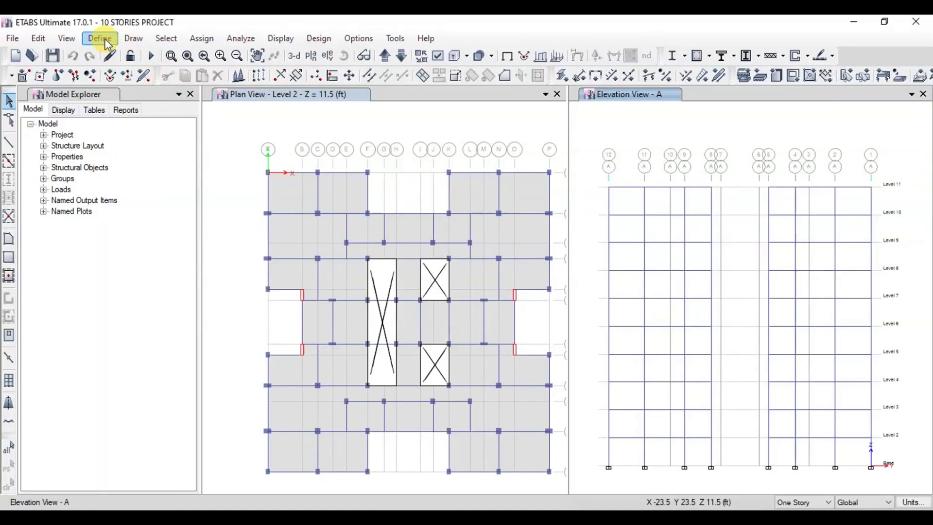
# - Set the B-9X24 frame section's torsion and inertia stiffness modifiers to 0.35
pyautogui.click(108, 44)
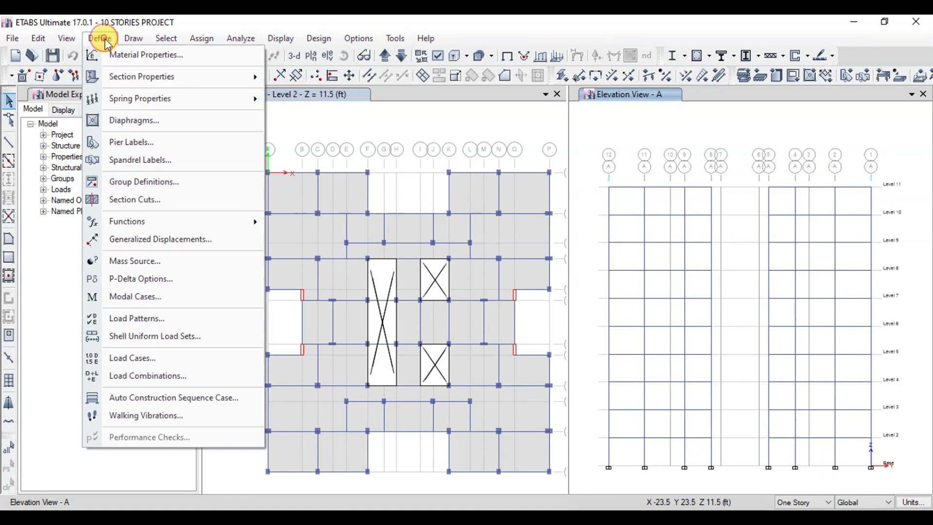
pyautogui.moveTo(121, 76)
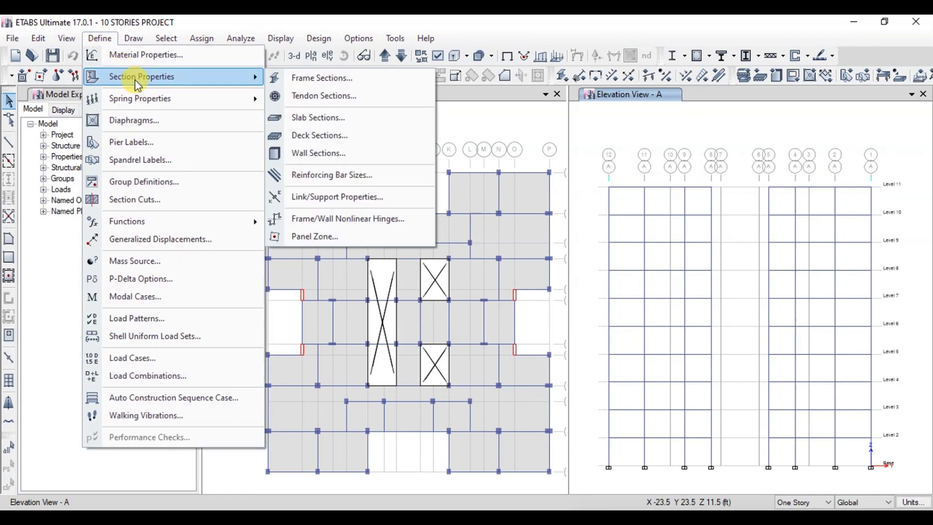
pyautogui.click(302, 83)
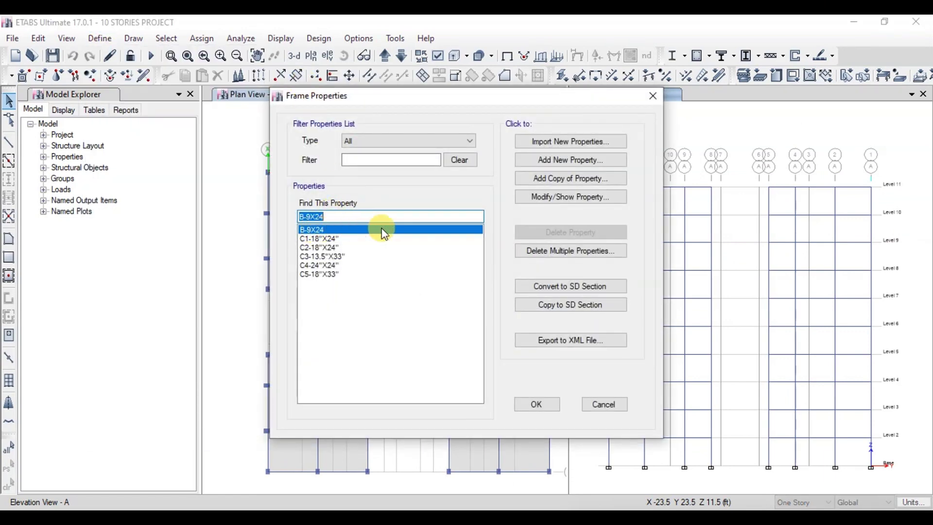
pyautogui.click(558, 198)
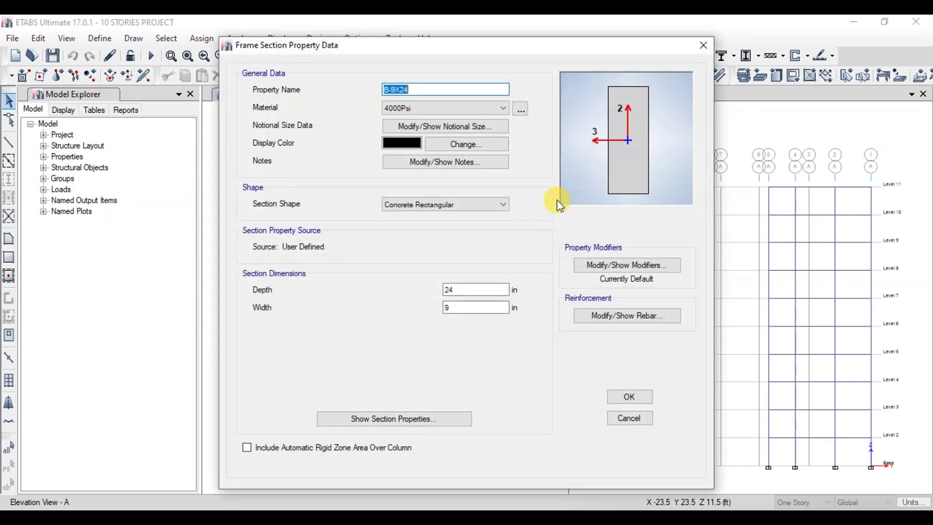
pyautogui.click(624, 267)
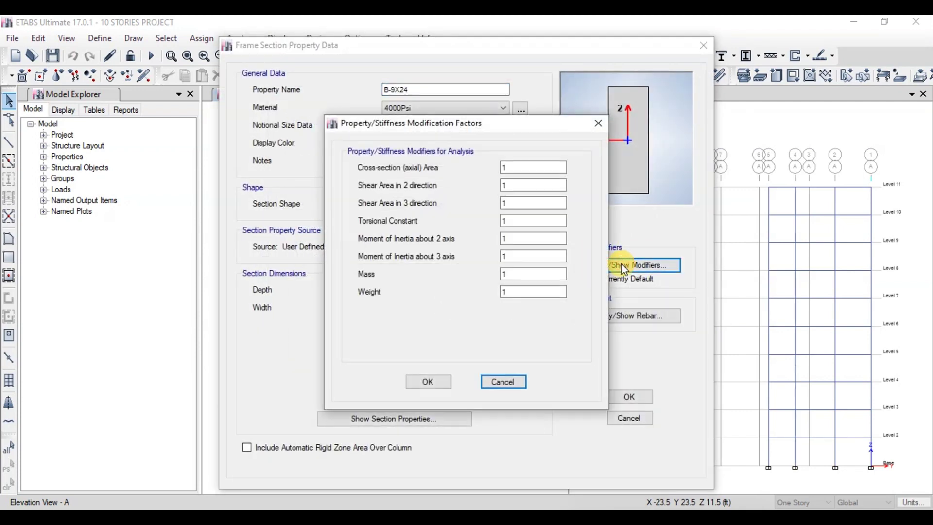
pyautogui.click(510, 221)
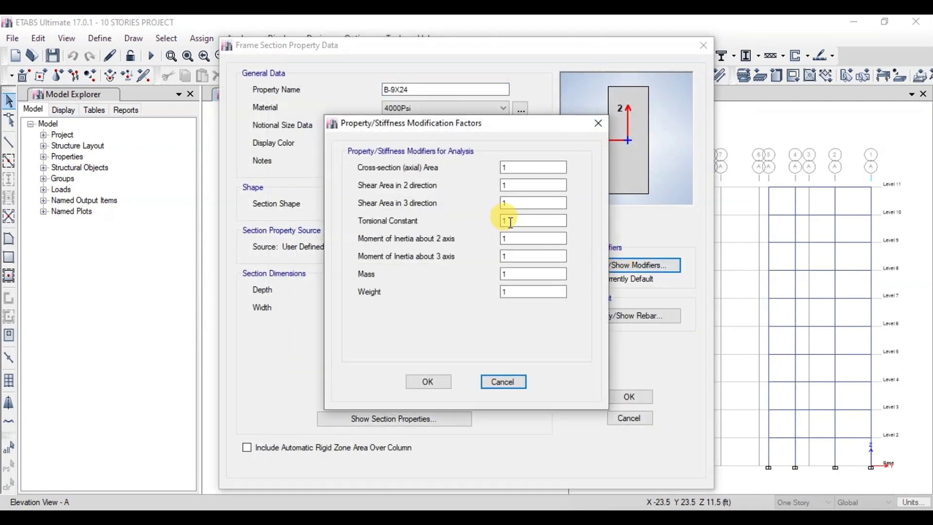
pyautogui.doubleClick(510, 222)
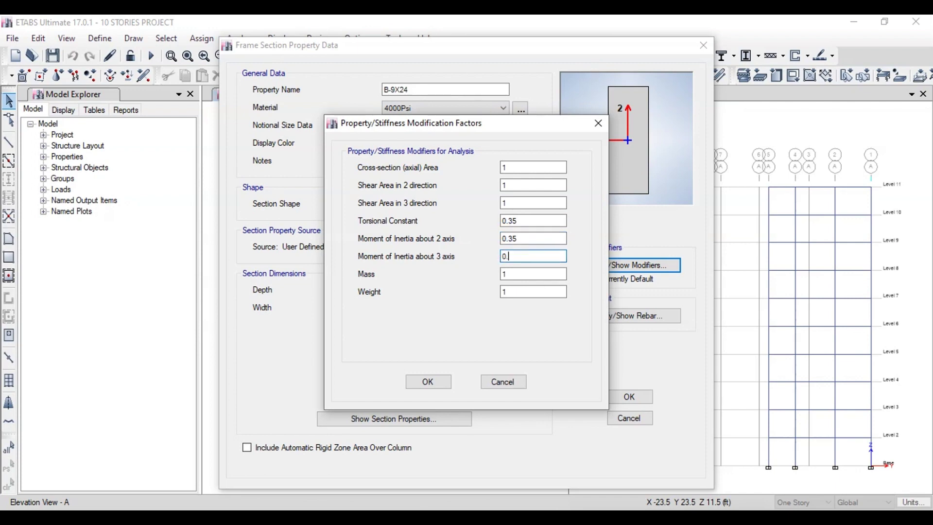
pyautogui.click(436, 380)
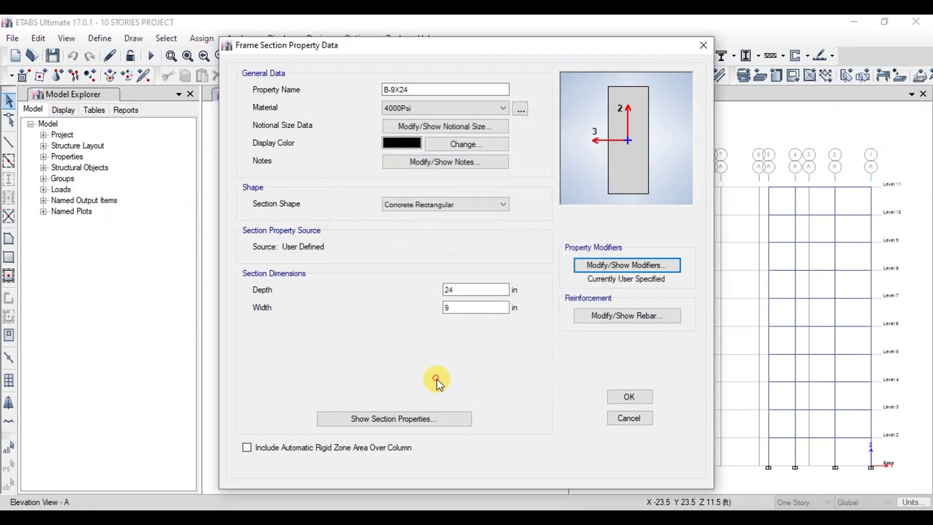
pyautogui.click(626, 397)
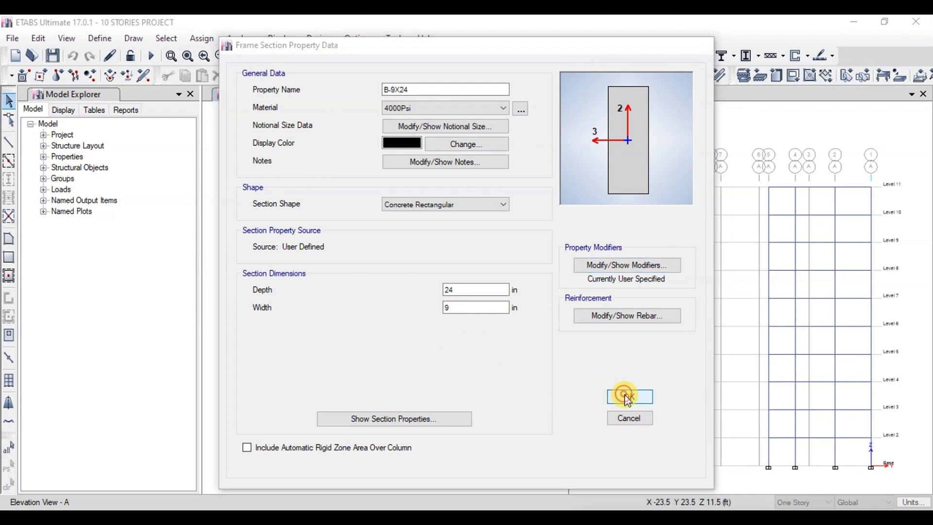
# - Set column section C1-18"X24" inertia modifiers about axes 2 and 3 to 0.7
pyautogui.click(331, 240)
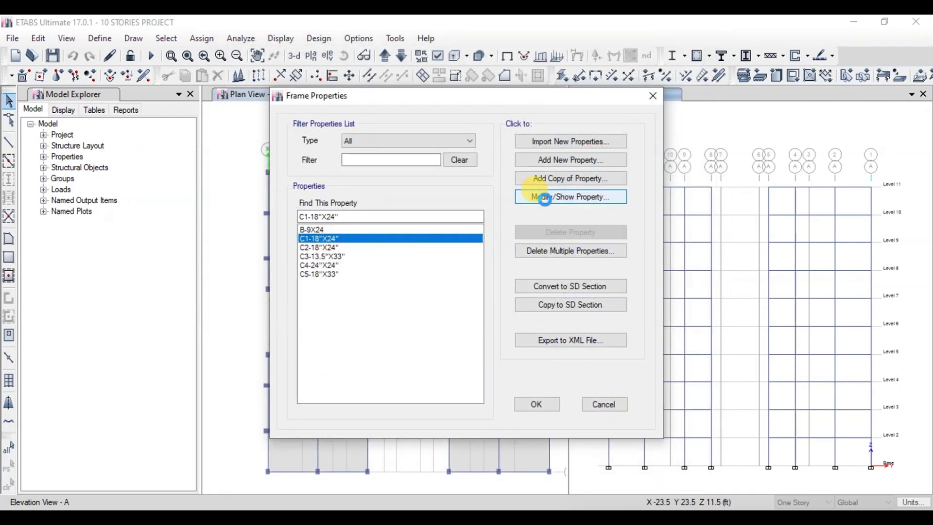
pyautogui.click(544, 198)
pyautogui.click(610, 265)
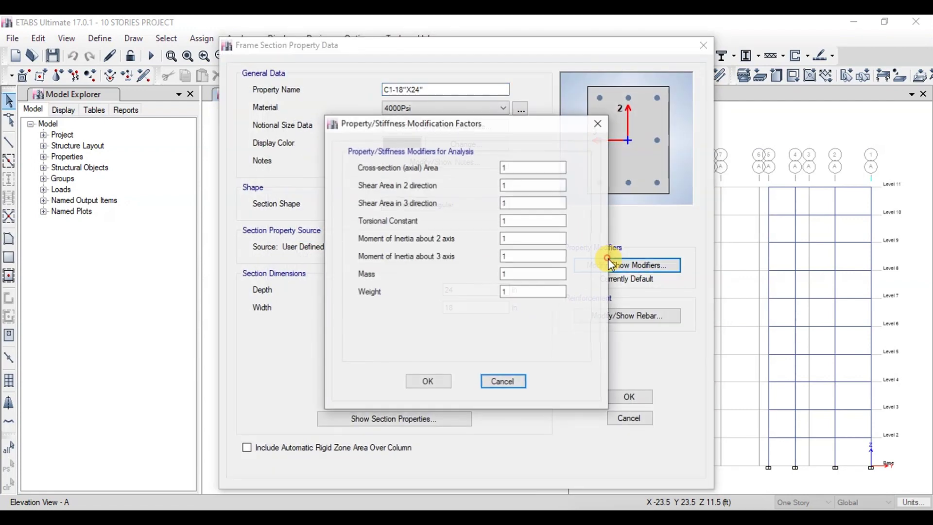
pyautogui.doubleClick(527, 239)
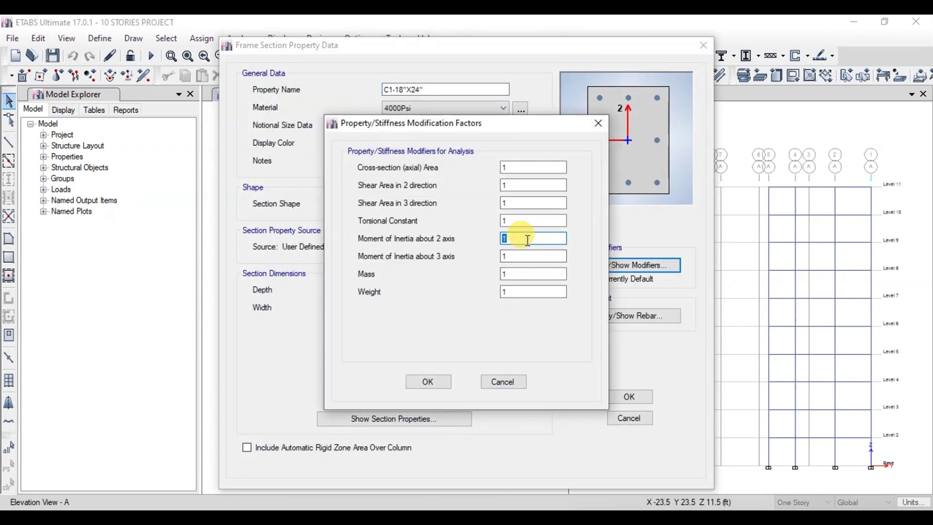
pyautogui.click(507, 254)
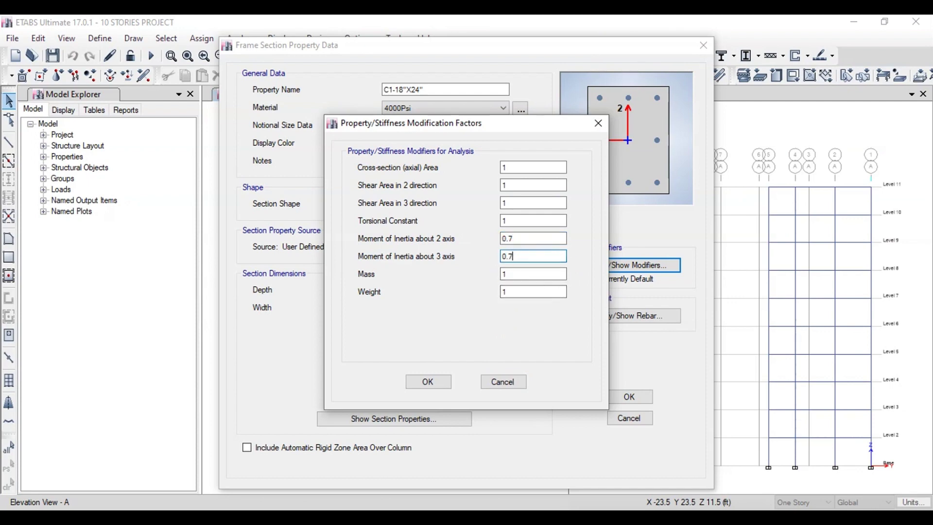
pyautogui.click(427, 381)
pyautogui.click(627, 396)
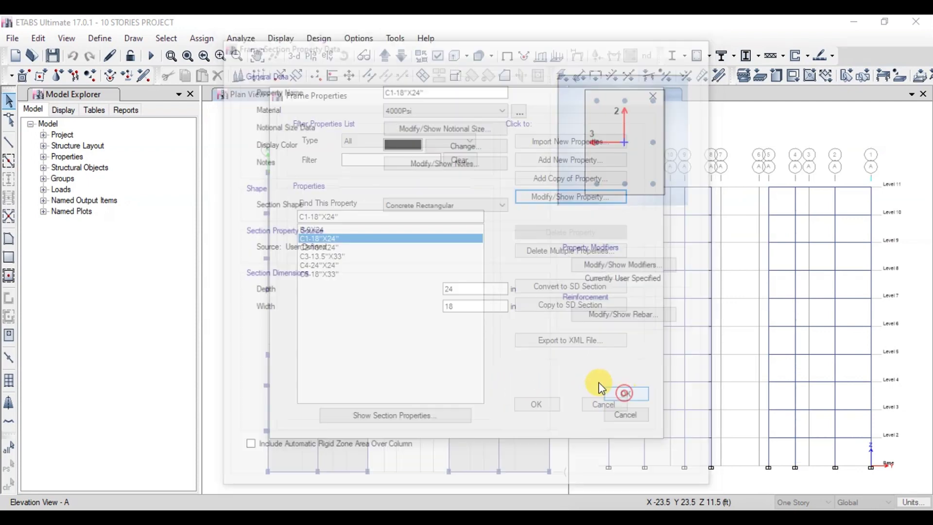
# - Set column section C2-18"X24" inertia modifiers about axes 2 and 3 to 0.7
pyautogui.doubleClick(448, 236)
pyautogui.click(627, 265)
pyautogui.doubleClick(533, 239)
pyautogui.write('0.7')
pyautogui.doubleClick(533, 255)
pyautogui.write('0.7')
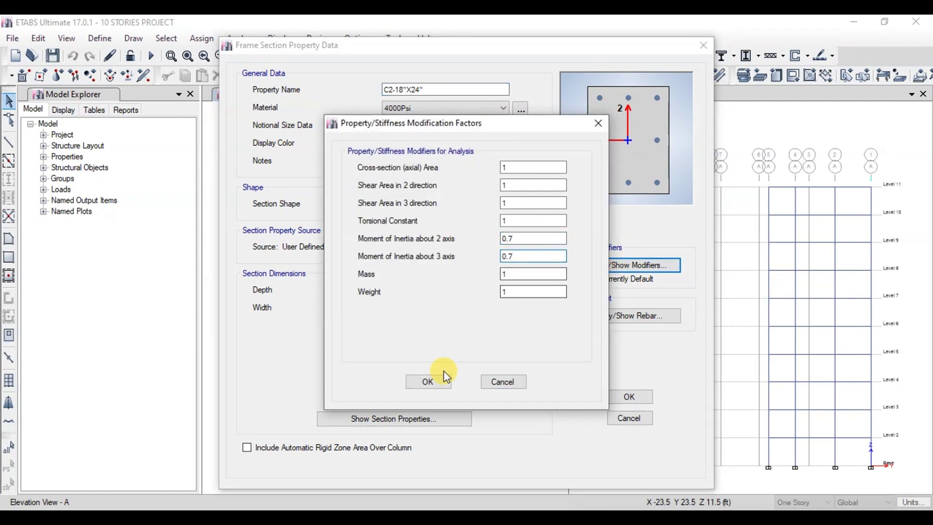
pyautogui.click(427, 381)
pyautogui.click(626, 397)
# - Set column section C3-13.5"X33" inertia modifiers about axes 2 and 3 to 0.7
pyautogui.doubleClick(417, 252)
pyautogui.click(606, 264)
pyautogui.doubleClick(533, 238)
pyautogui.write('0.7')
pyautogui.doubleClick(533, 256)
pyautogui.write('0.')
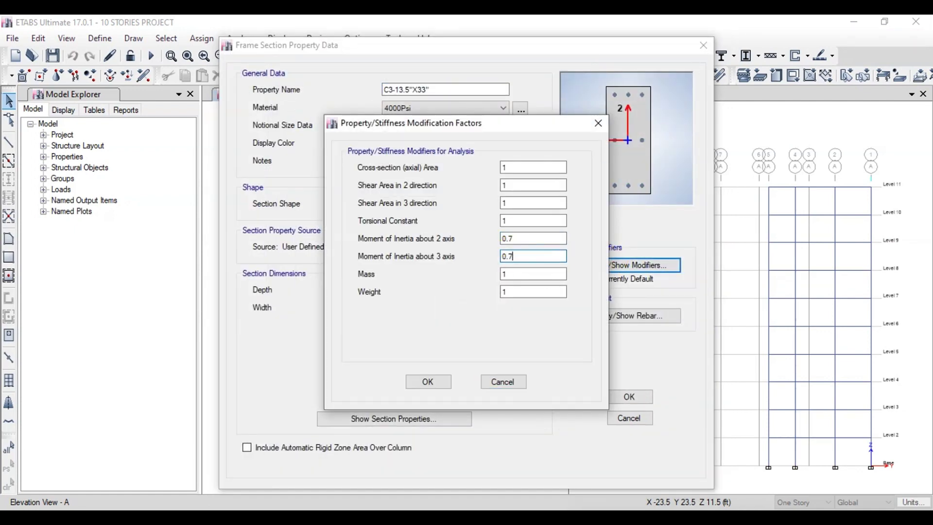
pyautogui.write('7')
pyautogui.click(428, 381)
pyautogui.click(627, 396)
# - Set column section C4-24"X24" inertia modifiers about axes 2 and 3 to 0.7
pyautogui.doubleClick(447, 265)
pyautogui.click(627, 264)
pyautogui.doubleClick(520, 239)
pyautogui.write('0.7')
pyautogui.doubleClick(524, 256)
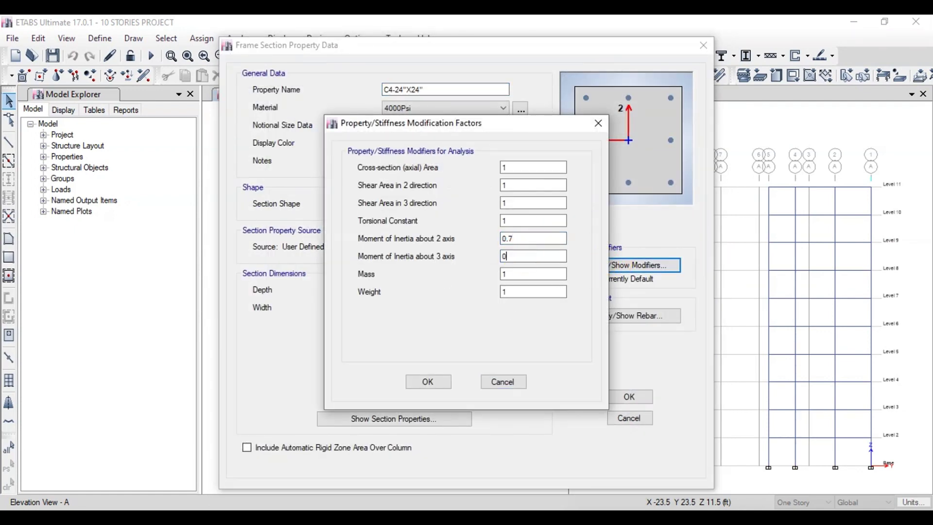
# - Set C5-18"X33" inertia modifiers to 0.7 and close the Frame Properties list
pyautogui.write('0.7')
pyautogui.click(427, 380)
pyautogui.click(629, 396)
pyautogui.click(547, 194)
pyautogui.click(627, 264)
pyautogui.doubleClick(533, 239)
pyautogui.write('0.7')
pyautogui.doubleClick(513, 253)
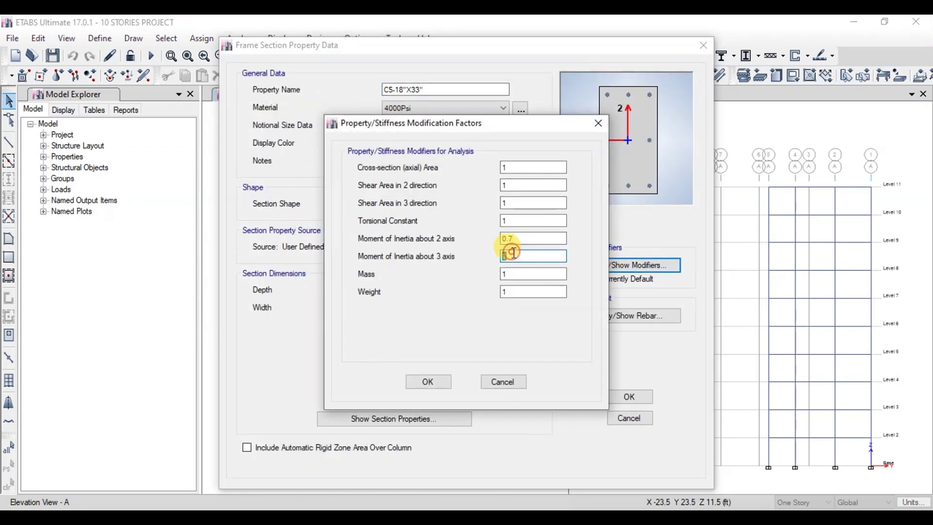
pyautogui.write('0.7')
pyautogui.click(427, 381)
pyautogui.click(629, 396)
pyautogui.click(532, 401)
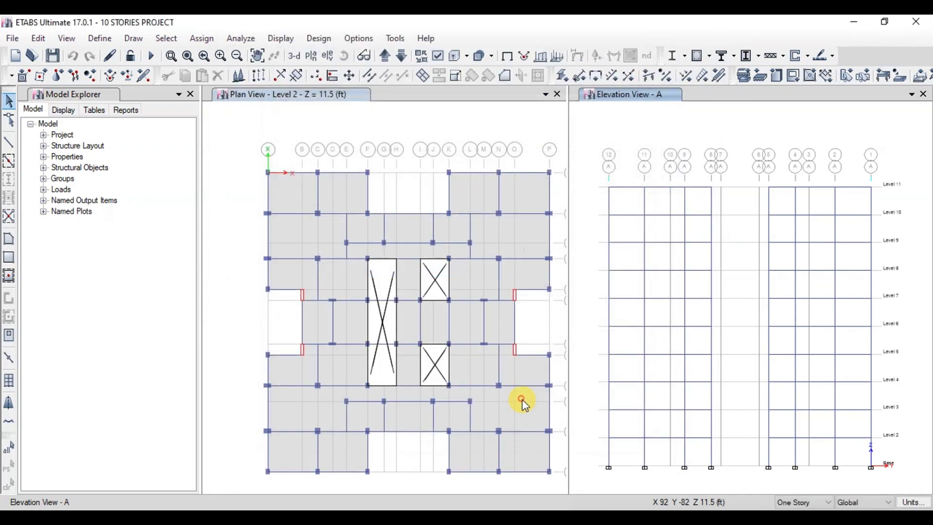
# - Open slab section S-6 from the Slab Properties list
pyautogui.click(109, 43)
pyautogui.moveTo(149, 86)
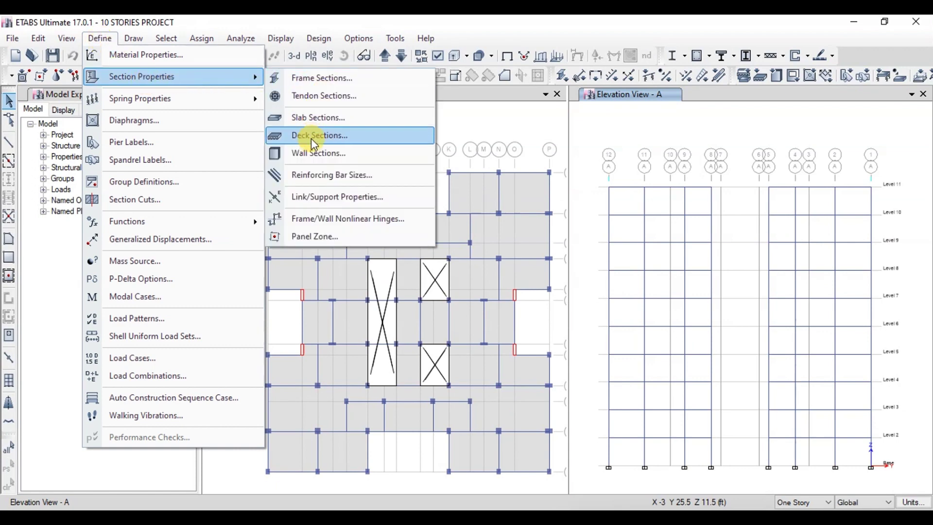
pyautogui.click(312, 118)
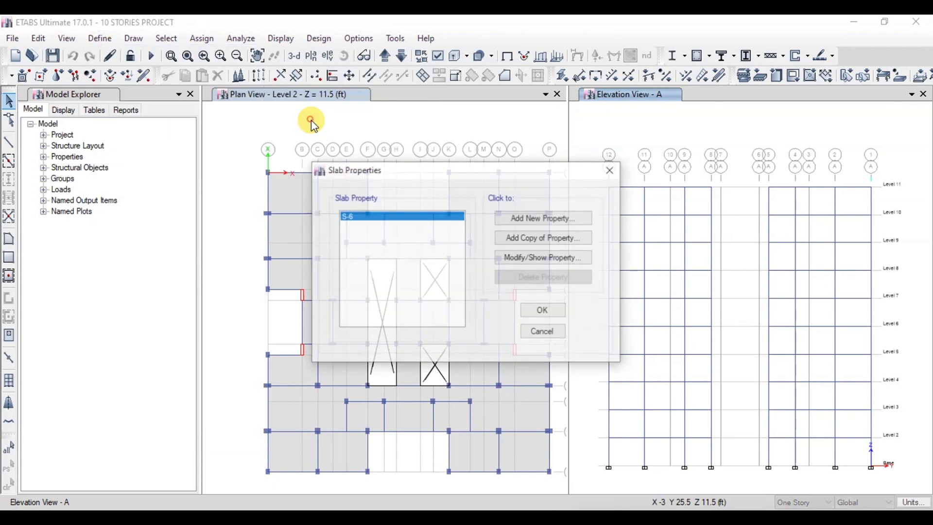
pyautogui.click(529, 259)
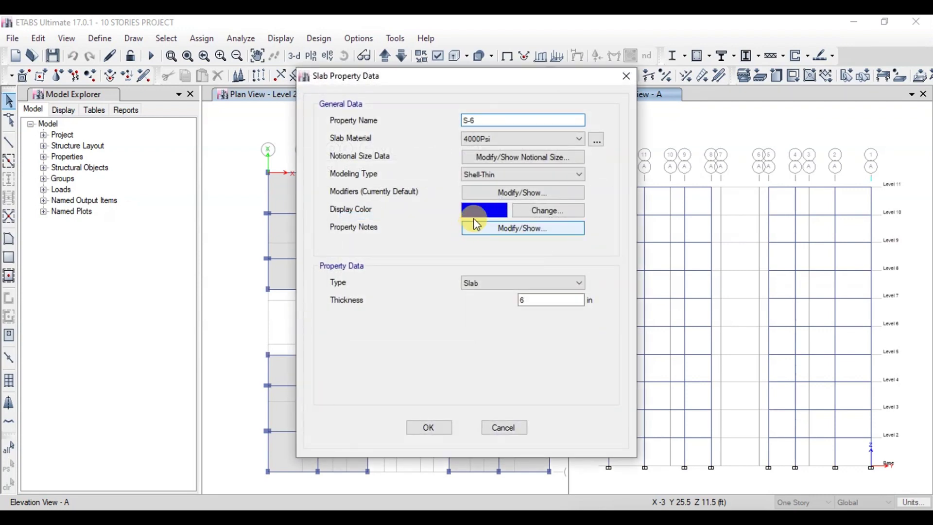
# - Set the S-6 stiffness modifiers to 0.25 and close the slab property dialogs
pyautogui.click(498, 192)
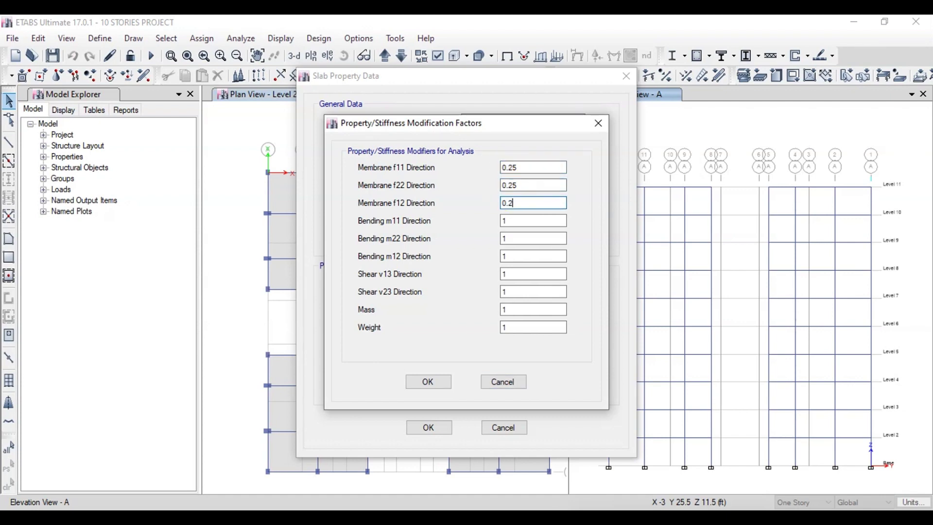
pyautogui.doubleClick(519, 219)
pyautogui.write('0.25')
pyautogui.click(525, 236)
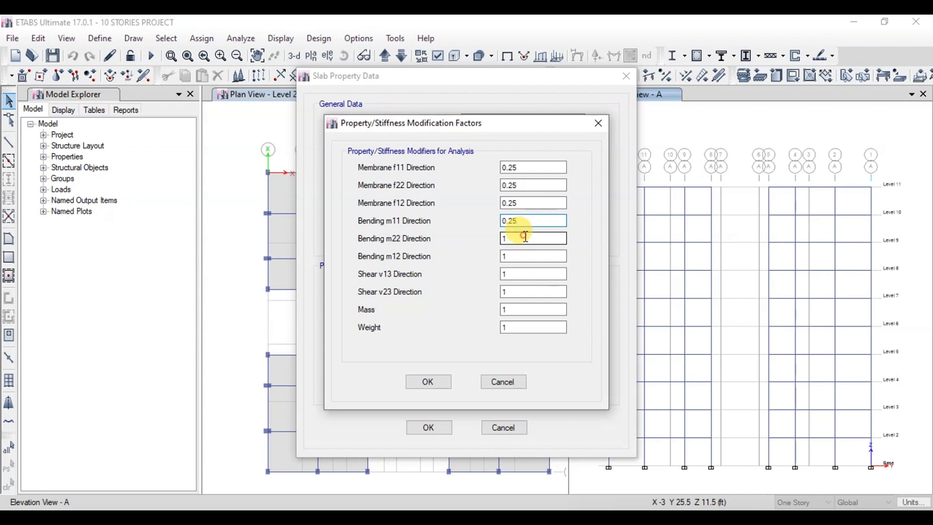
pyautogui.click(523, 251)
pyautogui.write('0.25')
pyautogui.click(427, 382)
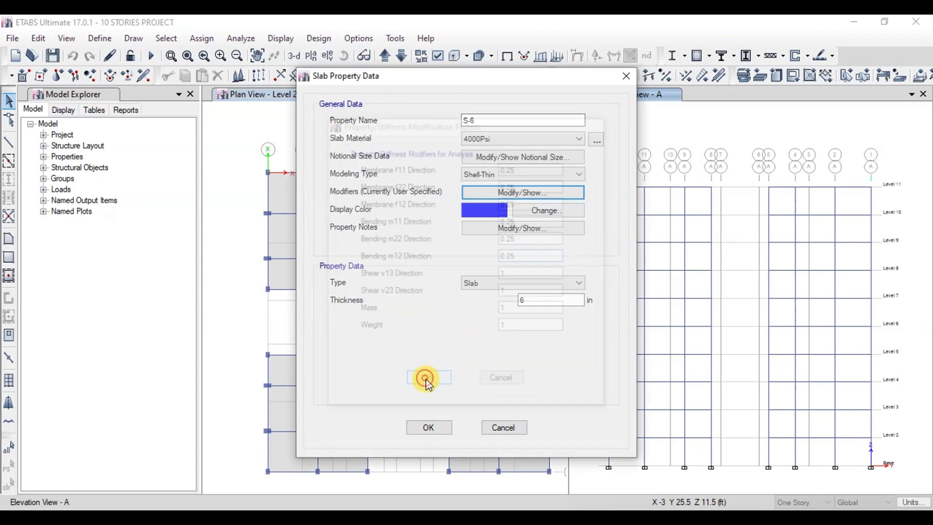
pyautogui.click(430, 428)
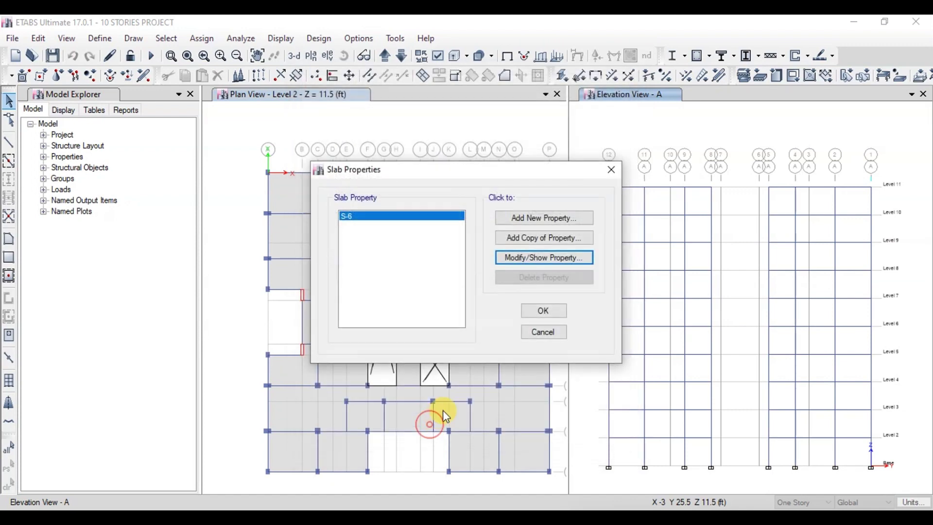
pyautogui.click(539, 314)
# - Open the stiffness modifiers of wall section SW 12
pyautogui.click(106, 39)
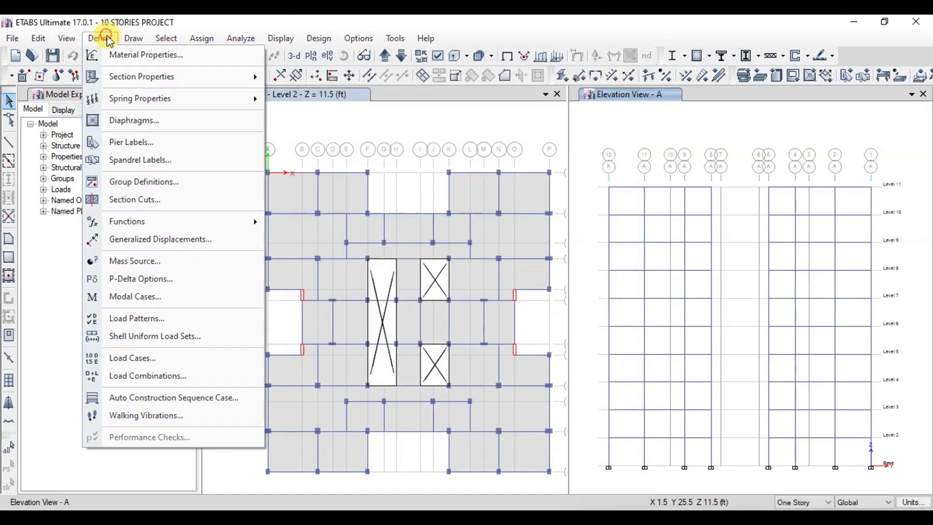
pyautogui.moveTo(182, 85)
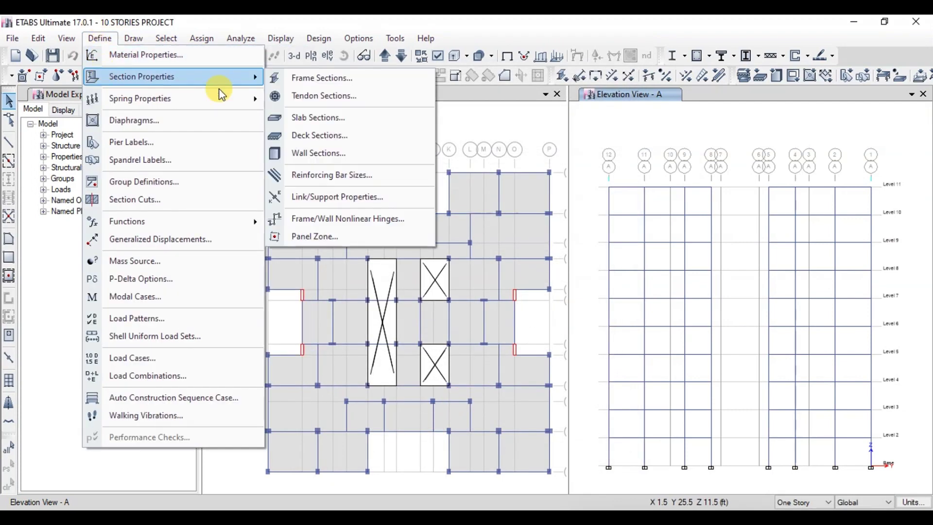
pyautogui.click(311, 153)
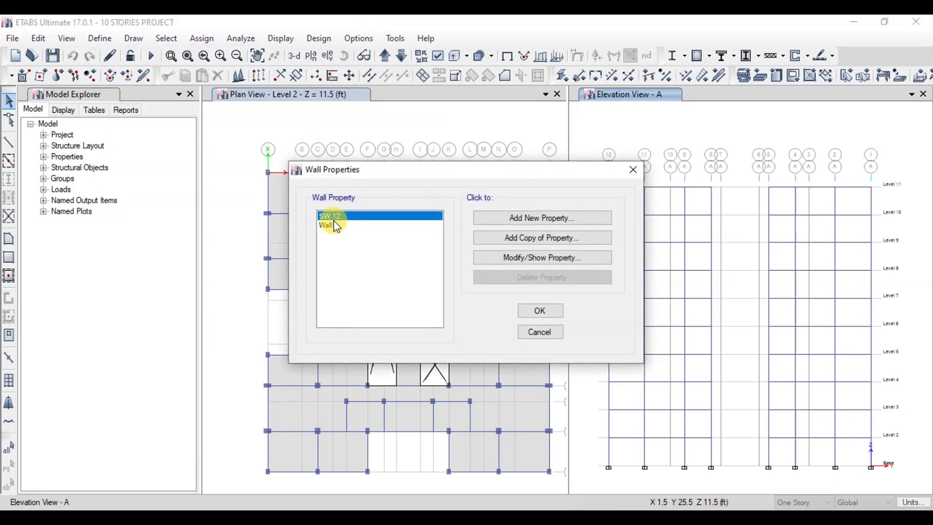
pyautogui.click(500, 256)
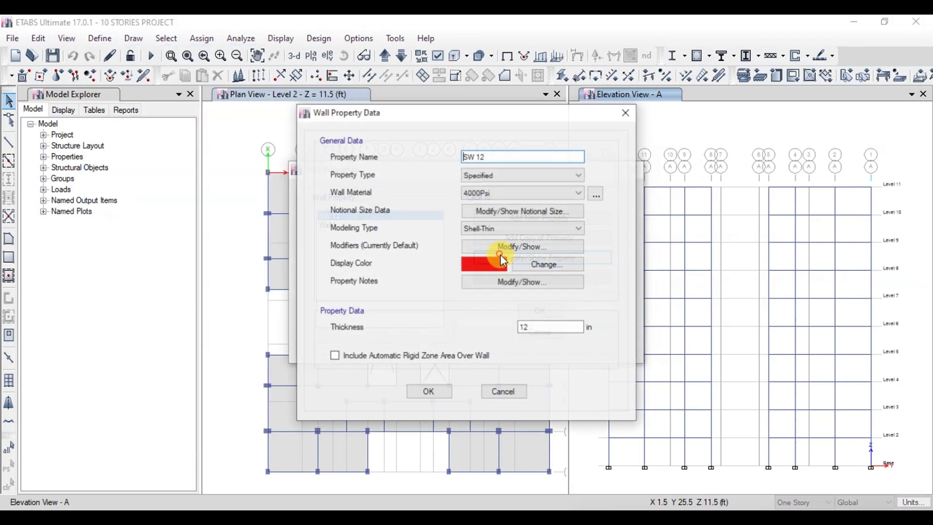
pyautogui.click(513, 247)
# - Enter 0.7 for the SW 12 membrane and bending modifiers and close the wall dialogs
pyautogui.doubleClick(510, 167)
pyautogui.write('0.7')
pyautogui.press('Tab')
pyautogui.write('0.7')
pyautogui.press('Tab')
pyautogui.write('0.7')
pyautogui.press('Tab')
pyautogui.write('0.7')
pyautogui.press('Tab')
pyautogui.write('0.7')
pyautogui.click(416, 380)
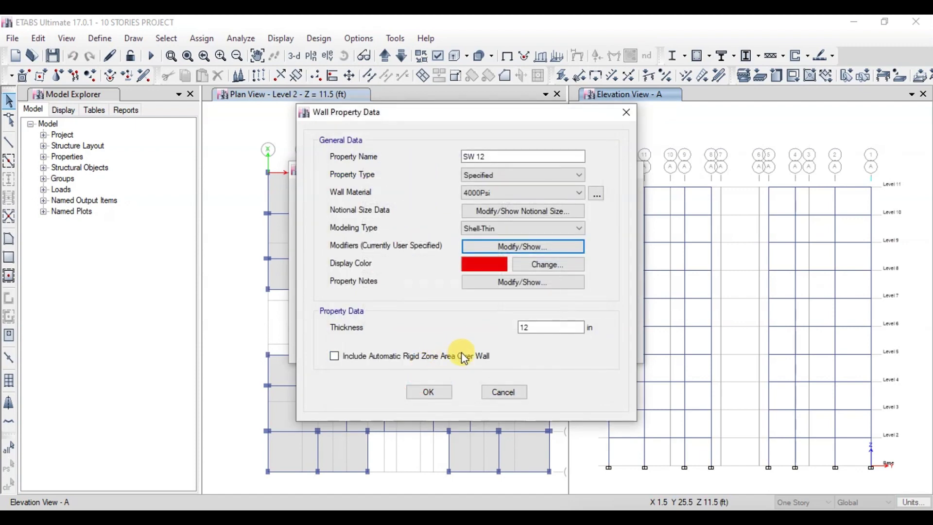
pyautogui.click(424, 394)
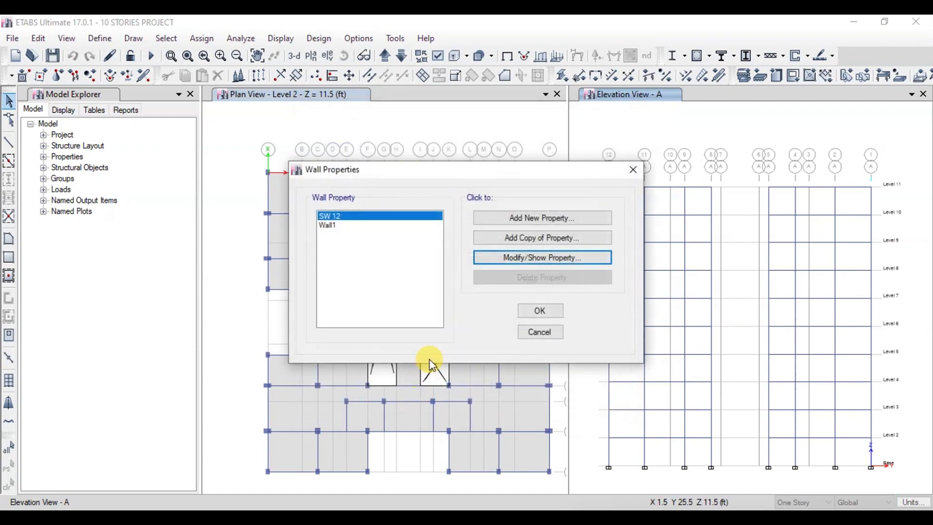
pyautogui.click(539, 310)
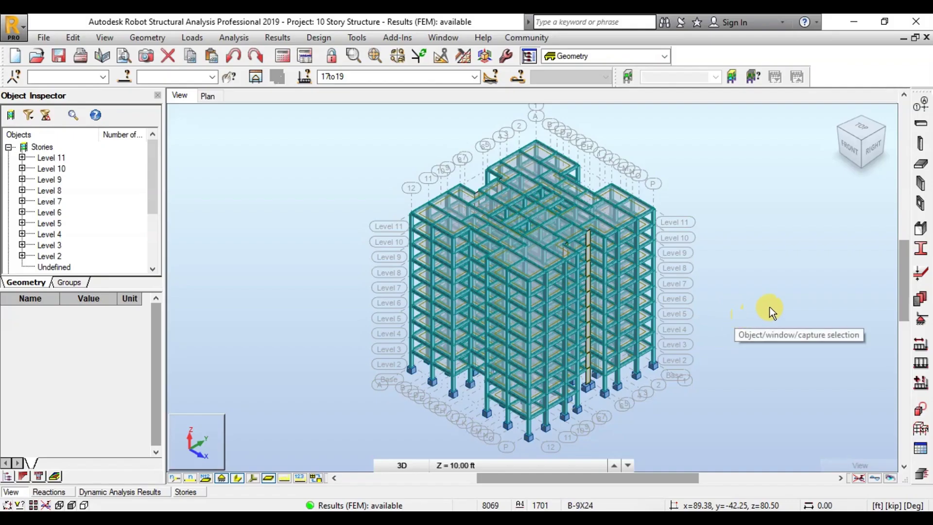
# - Give beam section B-9X24 CONCR_4 material and enable moment-of-inertia reduction
pyautogui.click(921, 248)
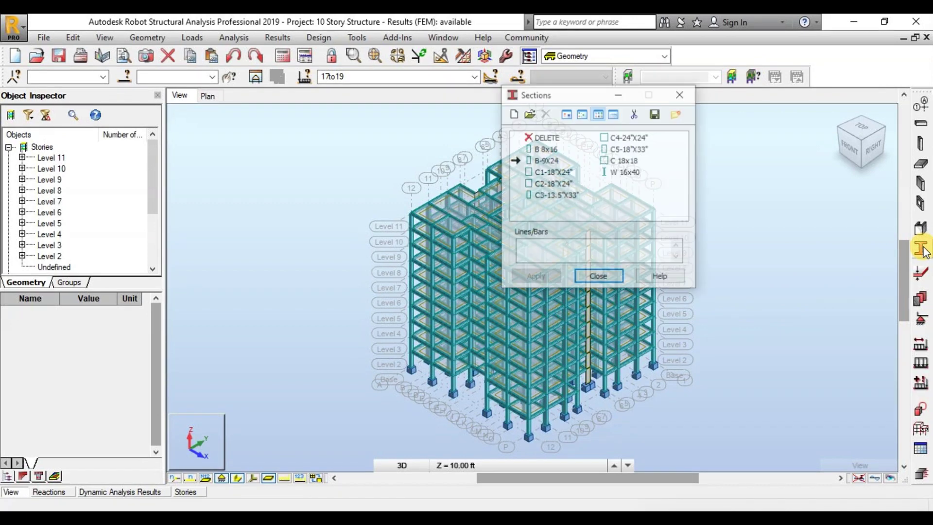
pyautogui.doubleClick(539, 160)
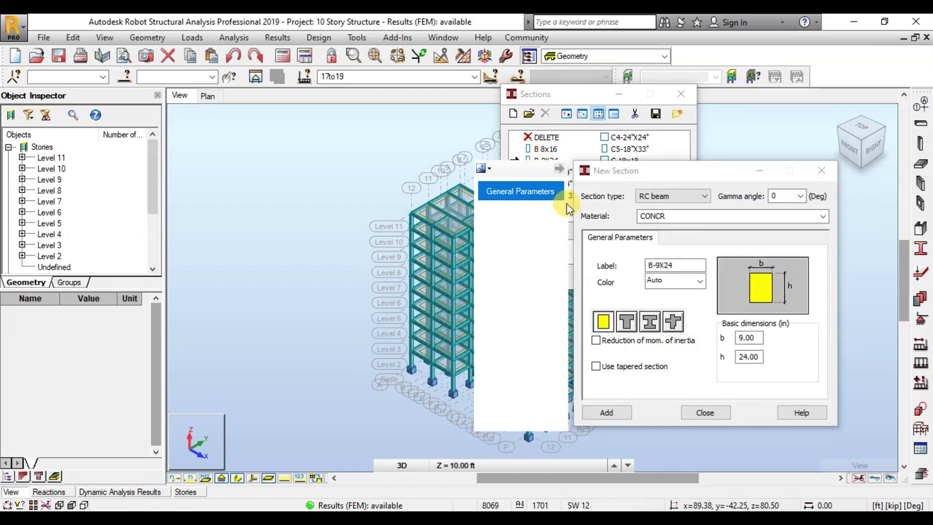
pyautogui.click(822, 216)
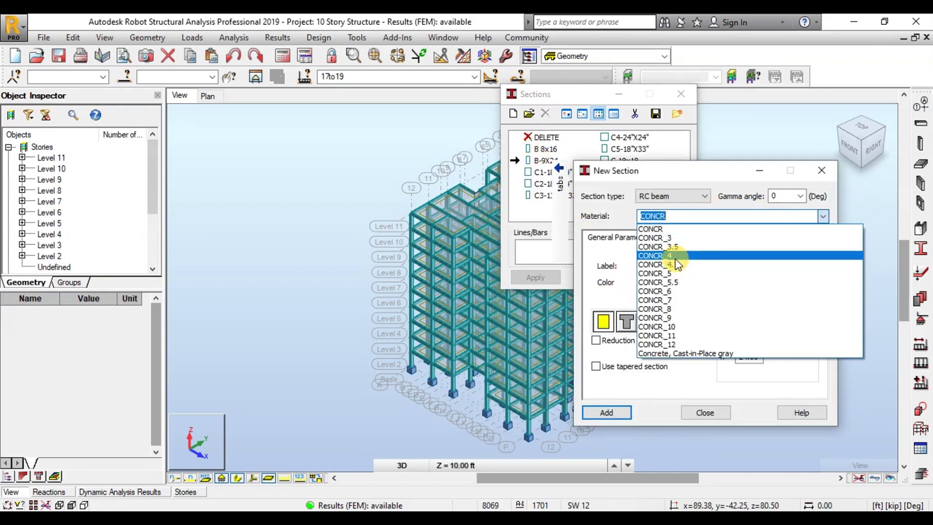
pyautogui.click(675, 257)
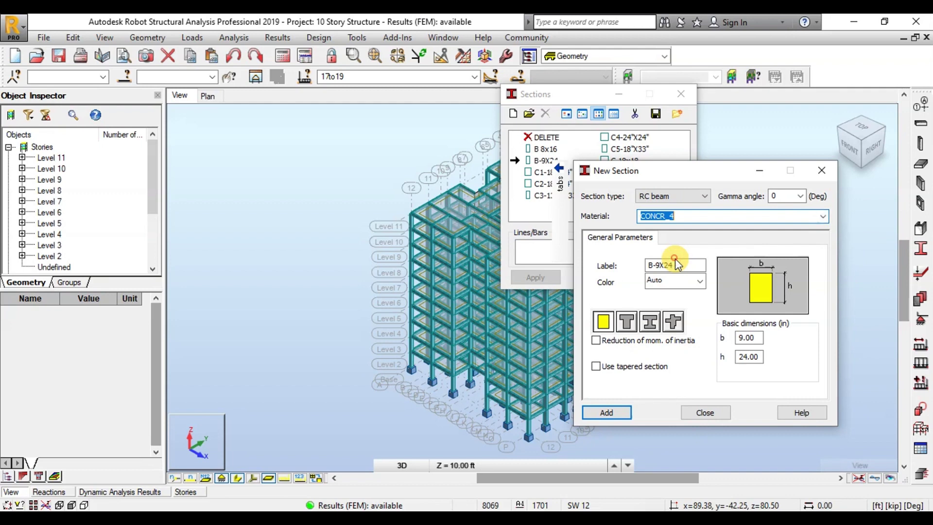
pyautogui.click(596, 341)
# - Enter 0.35 reduction factors for Ix, Iy and Iz and overwrite B-9X24
pyautogui.doubleClick(602, 352)
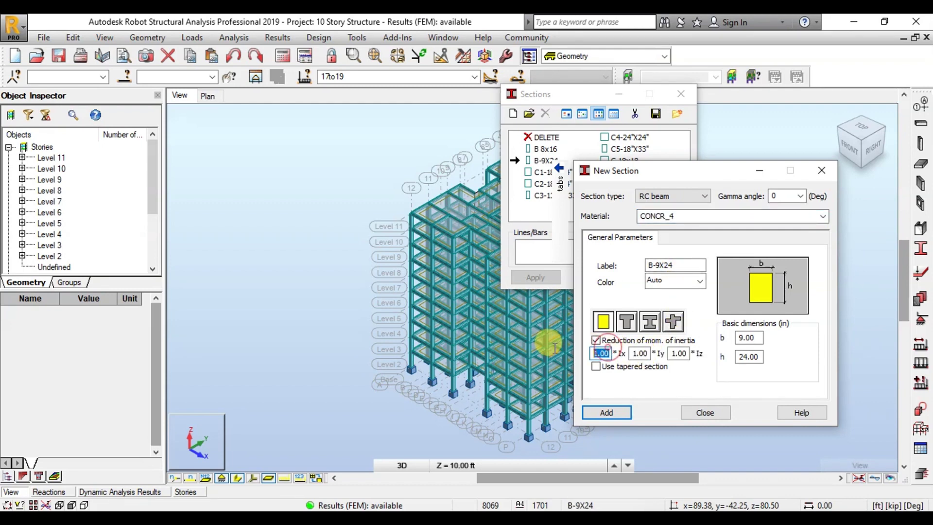
pyautogui.write('0.35')
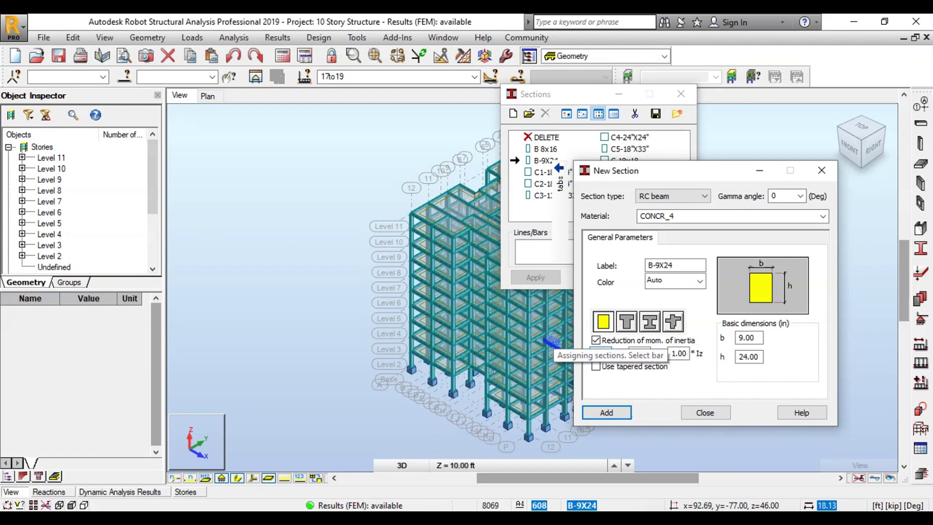
pyautogui.doubleClick(649, 352)
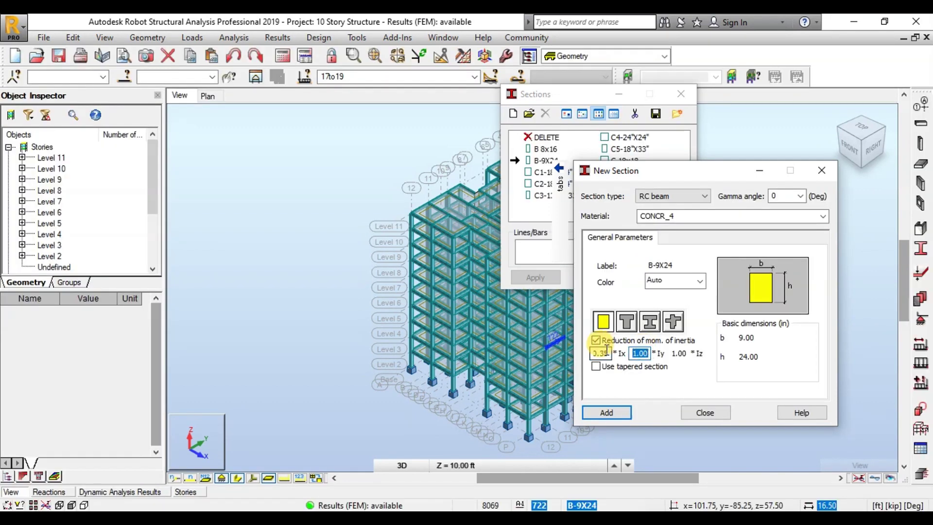
pyautogui.doubleClick(678, 353)
pyautogui.write('0.35')
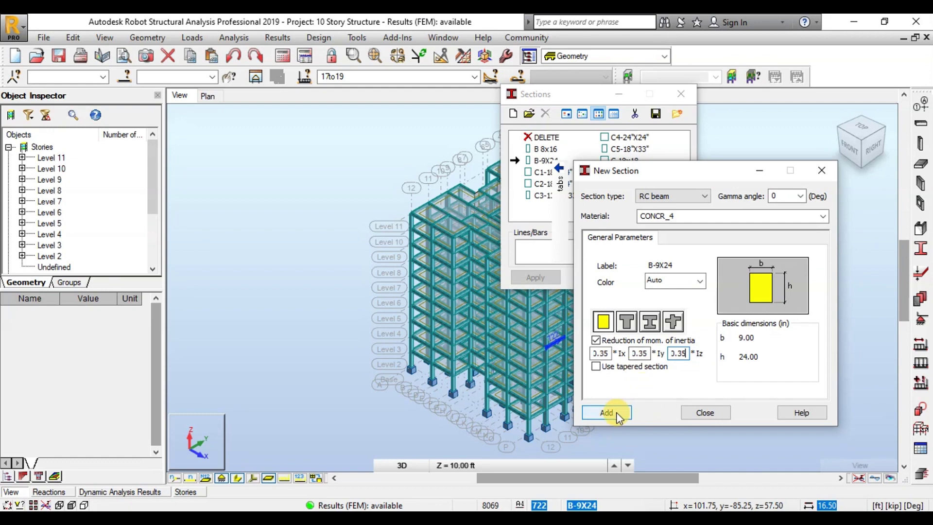
pyautogui.click(616, 412)
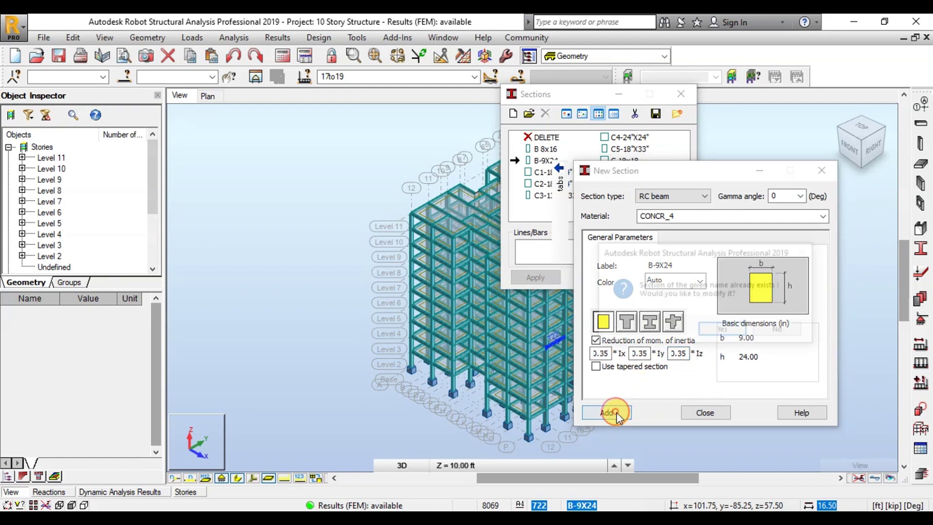
pyautogui.click(723, 331)
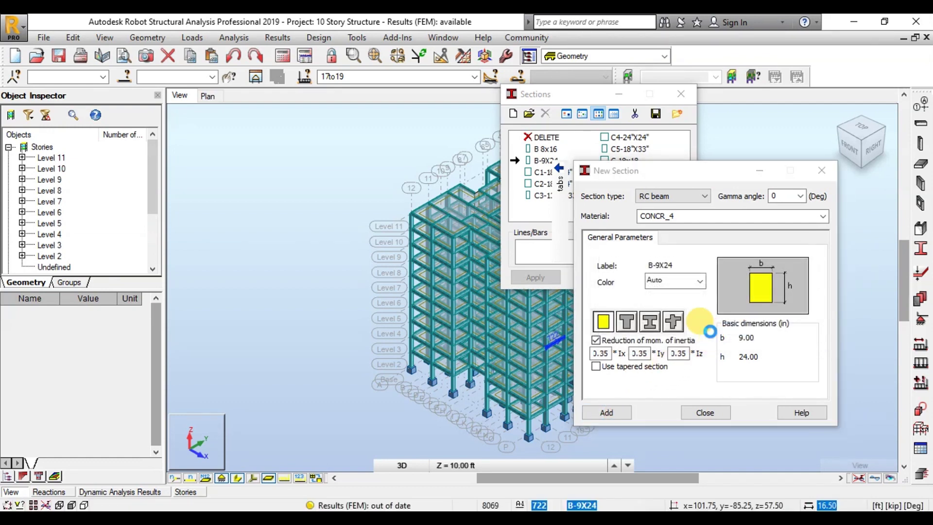
pyautogui.click(704, 411)
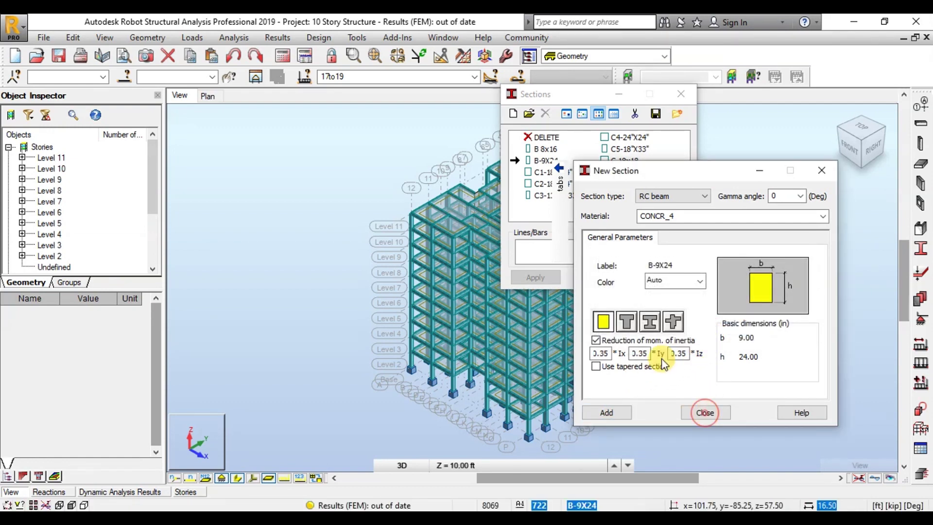
# - Give column C1-18"X24" CONCR_4 material and a 0.7 inertia reduction, overwriting it
pyautogui.doubleClick(542, 172)
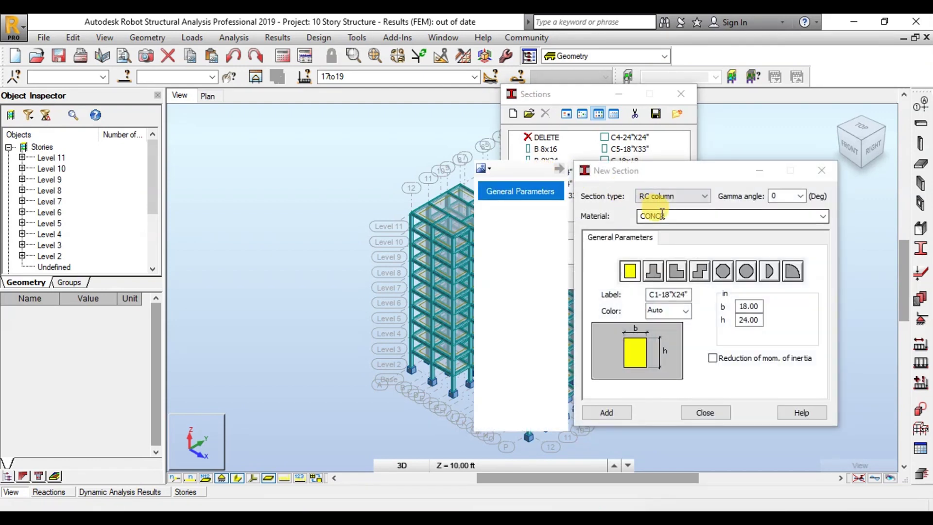
pyautogui.click(824, 217)
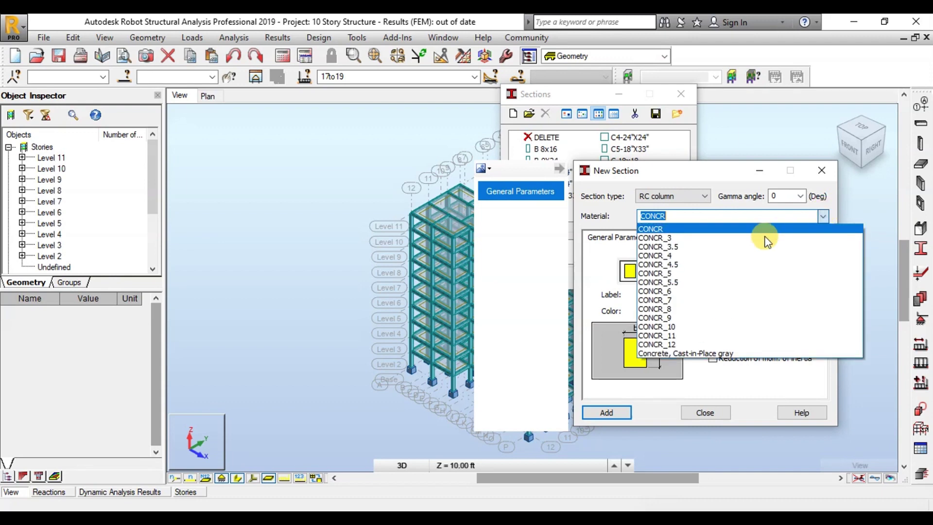
pyautogui.click(688, 251)
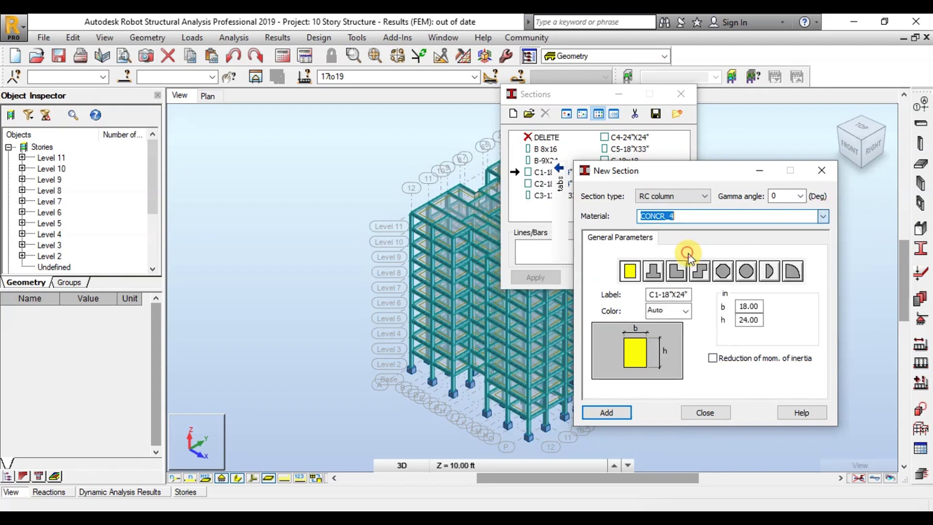
pyautogui.click(713, 358)
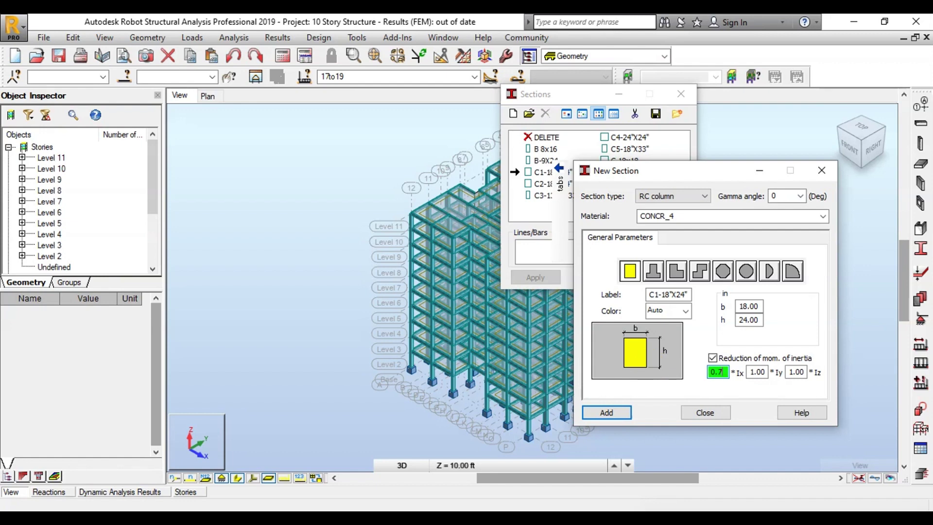
pyautogui.doubleClick(761, 372)
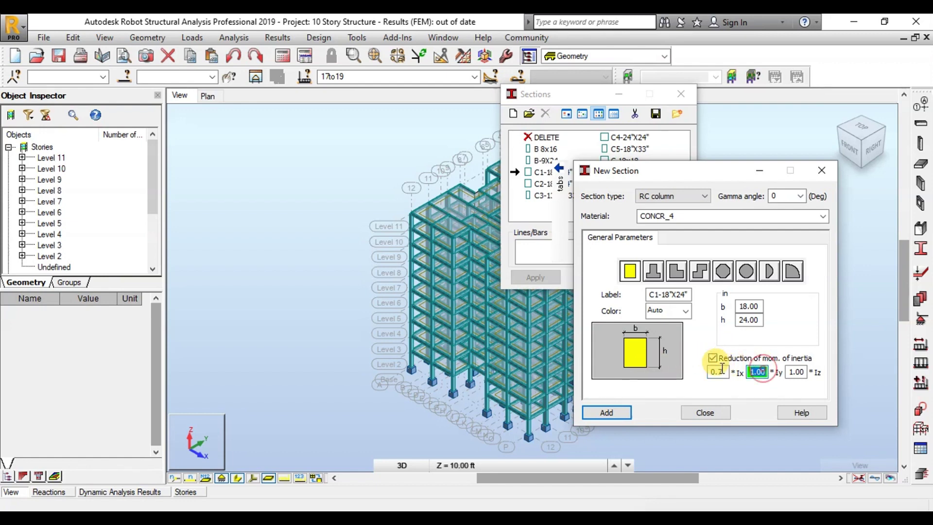
pyautogui.write('0.7')
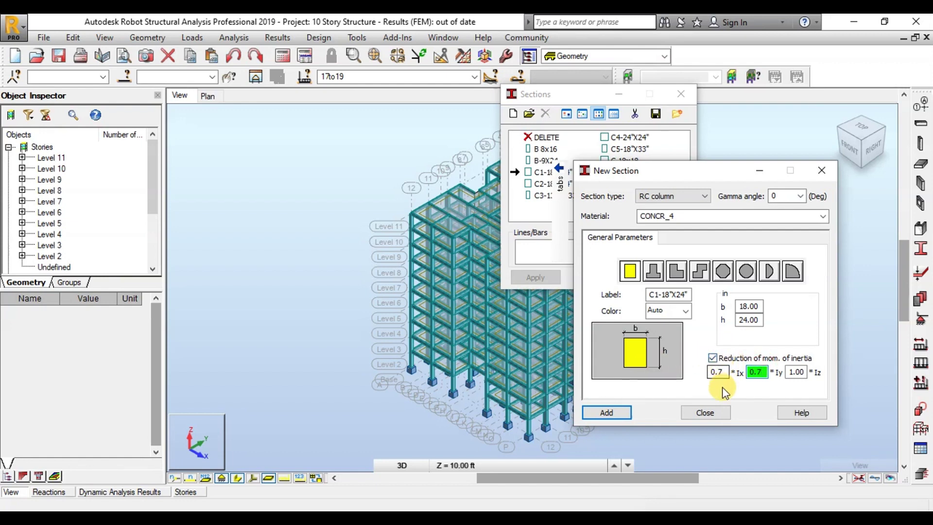
pyautogui.click(608, 412)
pyautogui.click(723, 330)
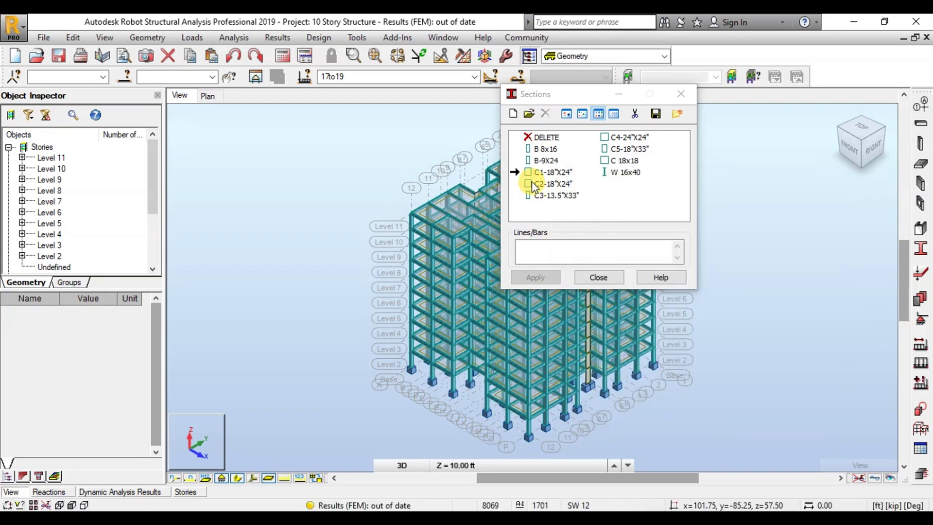
# - Apply the 0.7 moment-of-inertia reduction to columns C2-18"X24" and C3
pyautogui.doubleClick(535, 183)
pyautogui.doubleClick(756, 372)
pyautogui.click(606, 412)
pyautogui.click(729, 340)
pyautogui.click(713, 357)
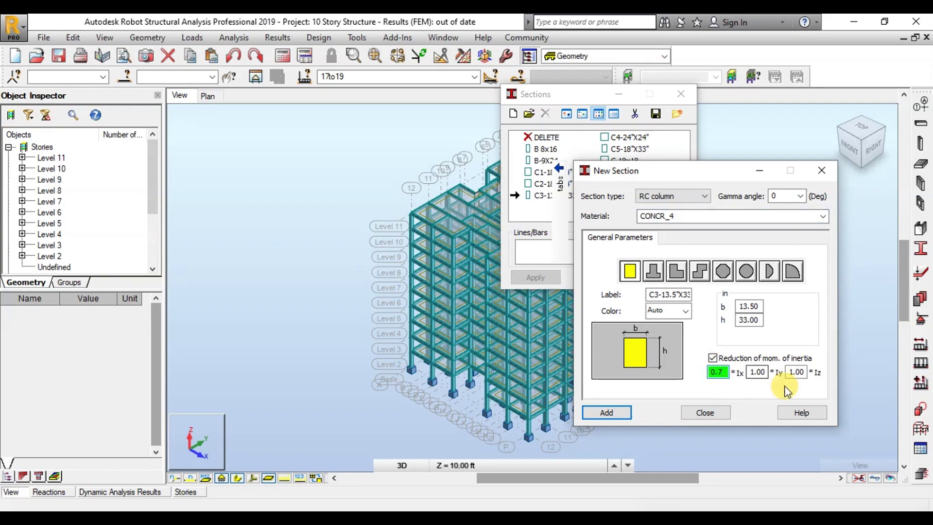
pyautogui.click(705, 412)
# - Give column C4-24"X24" CONCR_4 material and a 0.7 inertia reduction, overwriting it
pyautogui.doubleClick(629, 137)
pyautogui.click(822, 216)
pyautogui.click(670, 236)
pyautogui.click(713, 358)
pyautogui.click(606, 412)
pyautogui.click(707, 330)
pyautogui.click(704, 412)
# - Give column C5-18"X33" CONCR_4 material and 0.7 inertia reduction, then close Sections
pyautogui.doubleClick(629, 149)
pyautogui.click(822, 215)
pyautogui.click(671, 237)
pyautogui.click(712, 357)
pyautogui.click(606, 412)
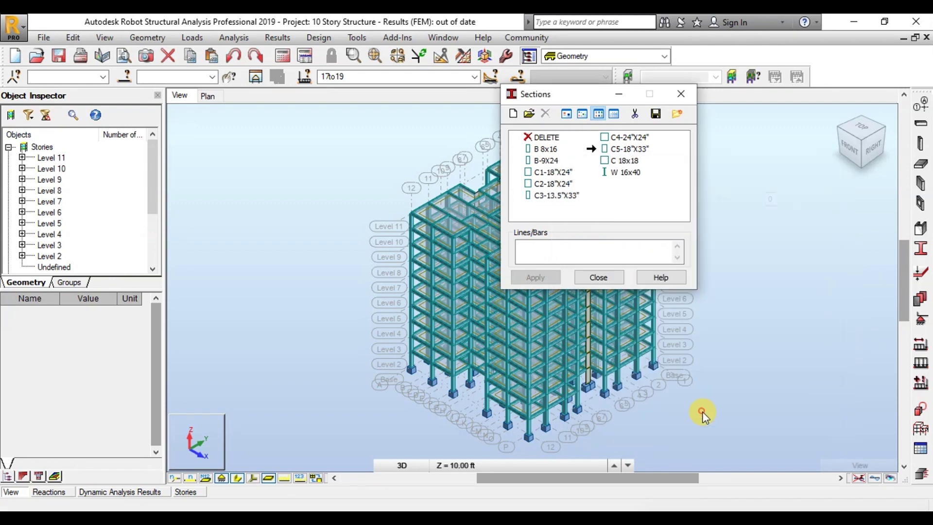
pyautogui.click(596, 277)
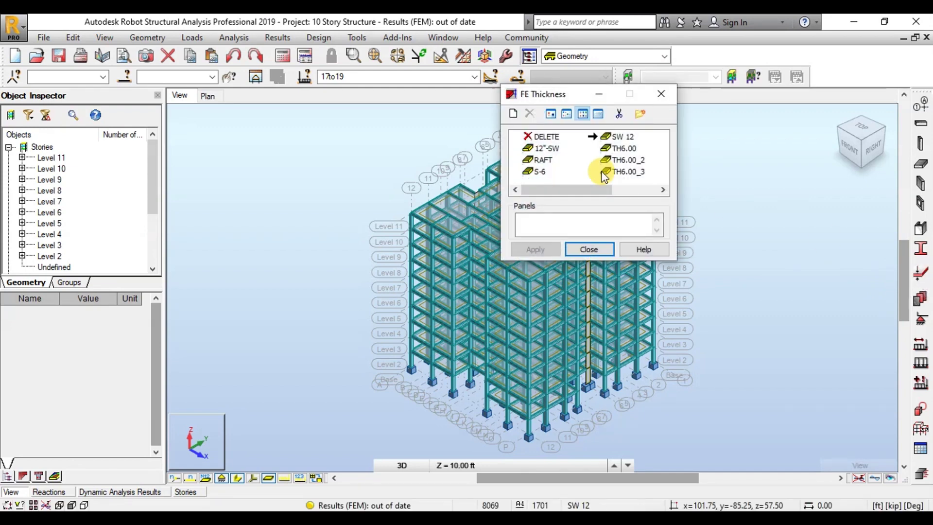
# - Give slab thickness S-6 a 0.25 moment-of-inertia reduction, overwriting the existing definition
pyautogui.click(537, 171)
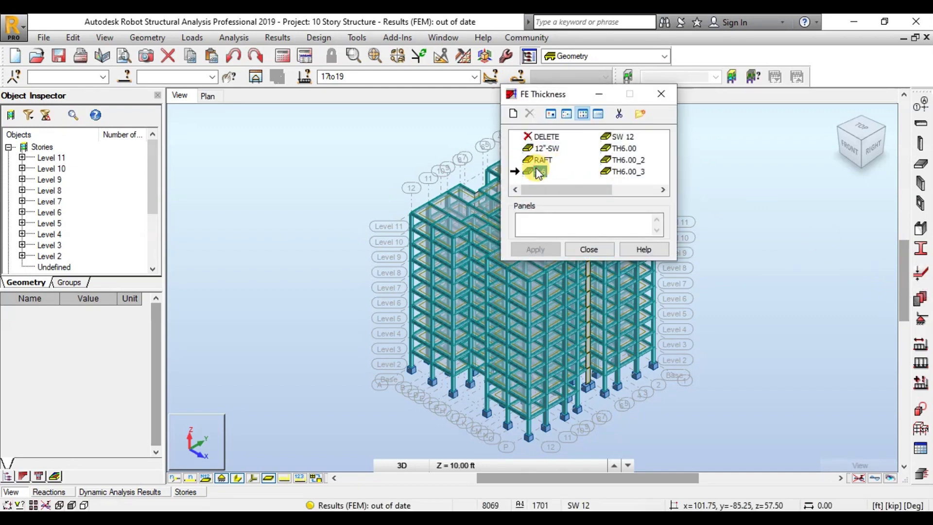
pyautogui.doubleClick(537, 171)
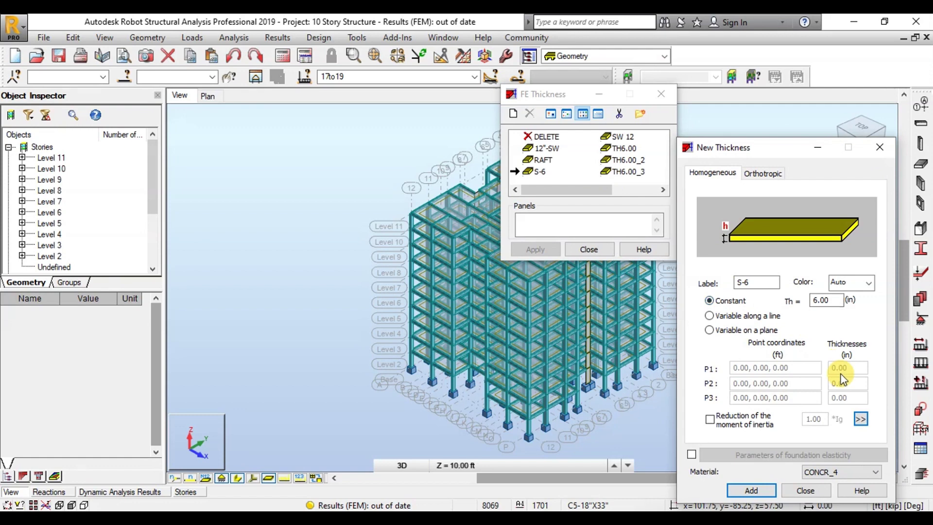
pyautogui.click(710, 419)
pyautogui.click(818, 419)
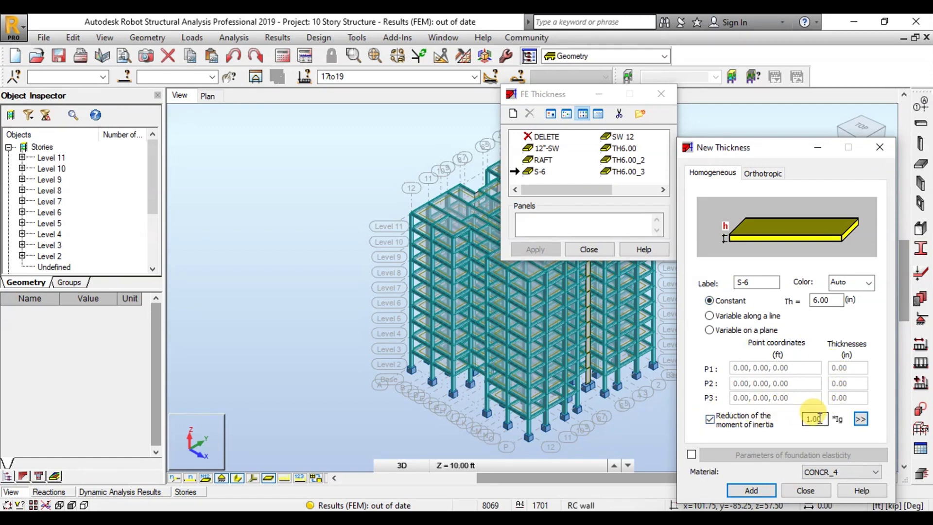
pyautogui.doubleClick(821, 418)
pyautogui.write('0.25')
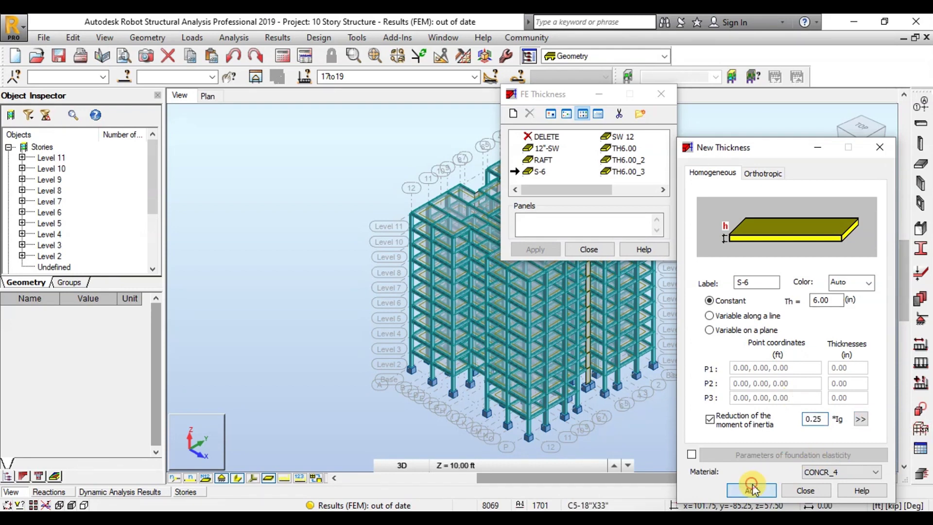
pyautogui.click(752, 486)
pyautogui.click(803, 358)
pyautogui.click(805, 490)
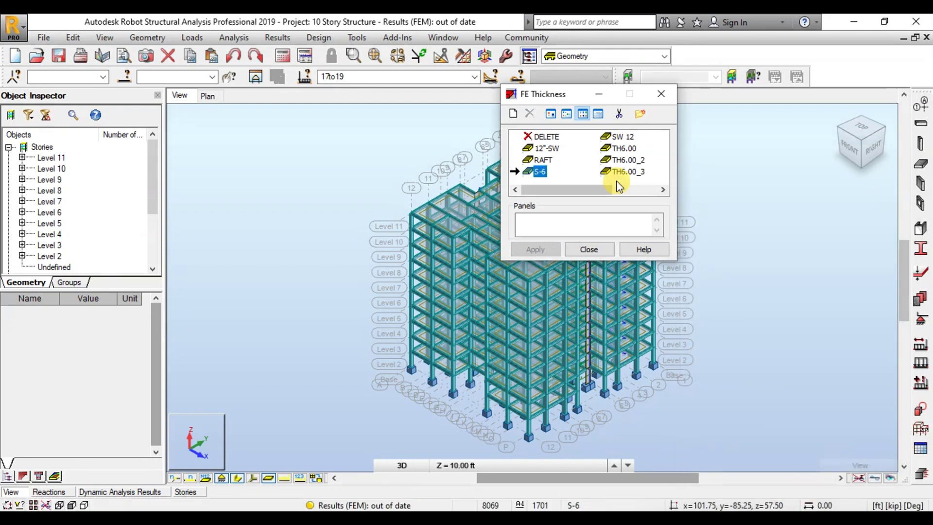
# - Give wall thickness SW 12 a 0.7 moment-of-inertia reduction and close the thickness list
pyautogui.click(617, 138)
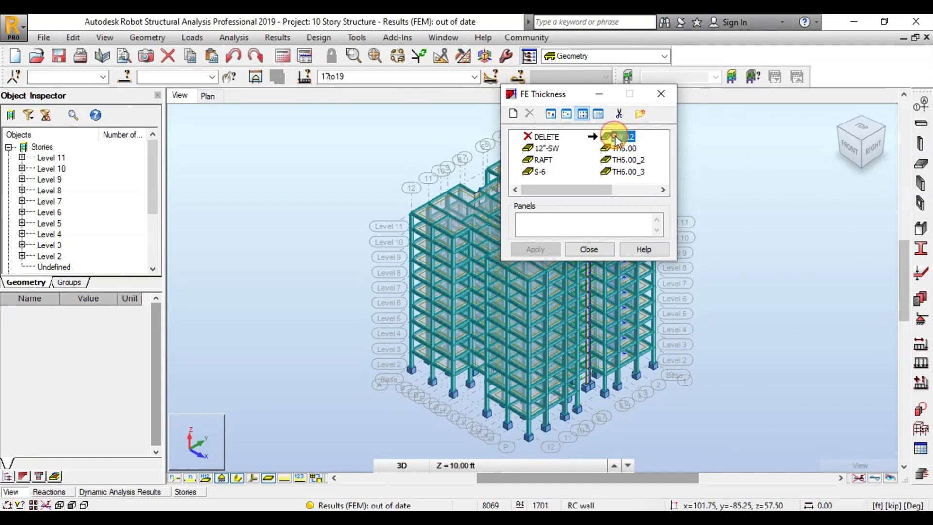
pyautogui.doubleClick(615, 138)
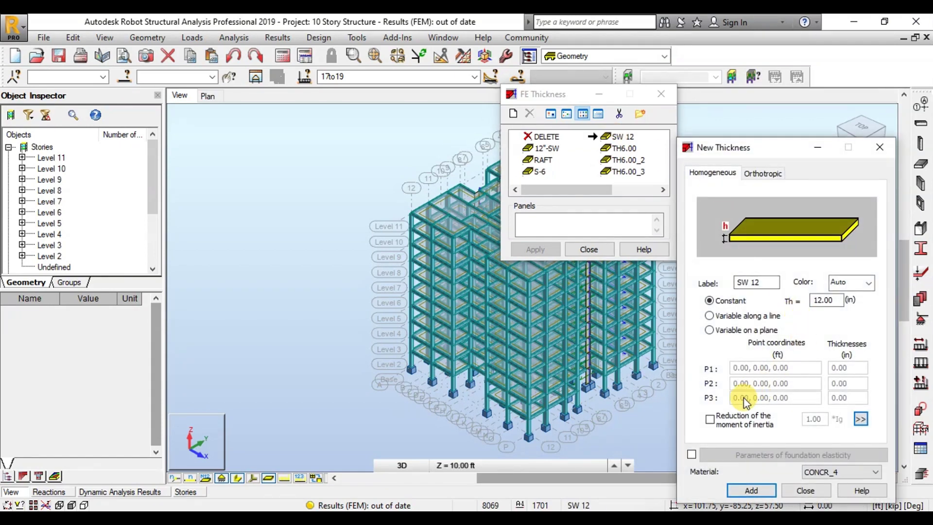
pyautogui.click(710, 419)
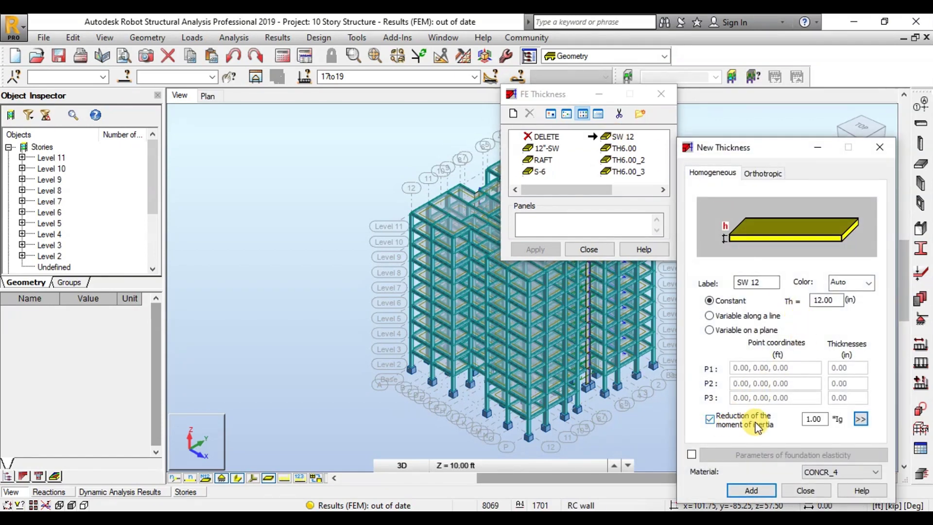
pyautogui.doubleClick(814, 418)
pyautogui.write('0.7')
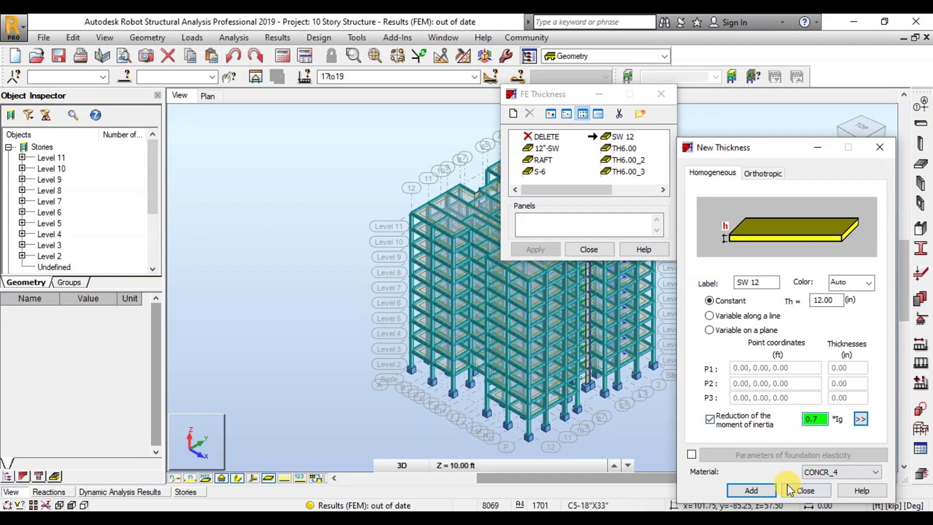
pyautogui.click(768, 490)
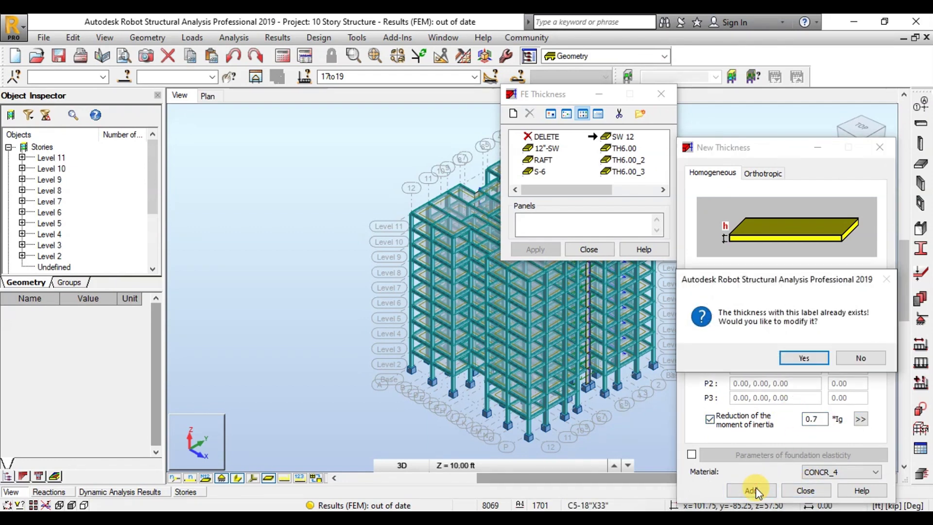
pyautogui.click(802, 359)
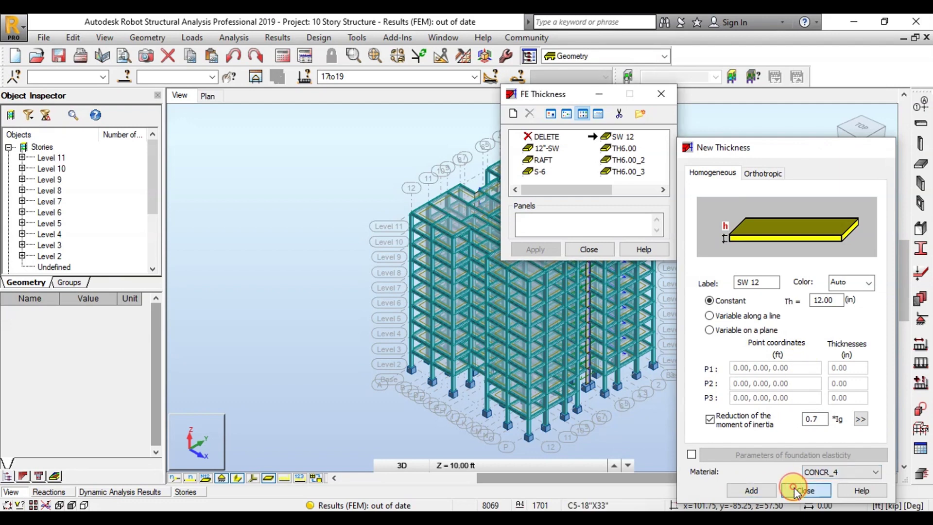
pyautogui.click(801, 491)
pyautogui.click(583, 249)
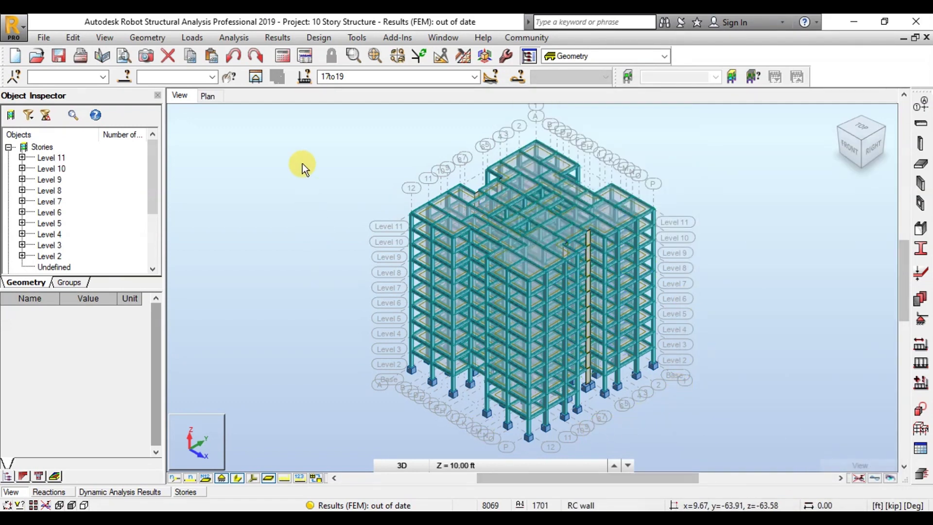
# - Run the Robot analysis and view the modal results, showing a 1.94 s first period
pyautogui.click(282, 56)
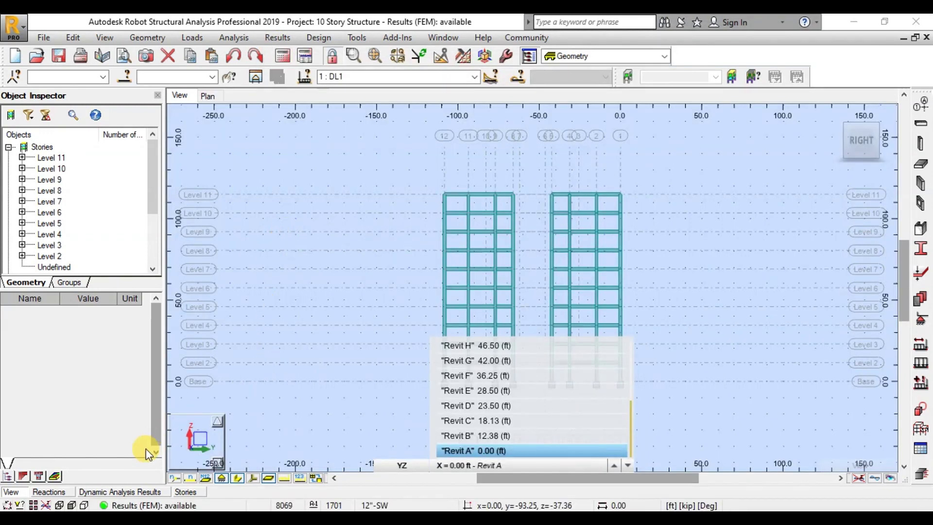
pyautogui.click(118, 493)
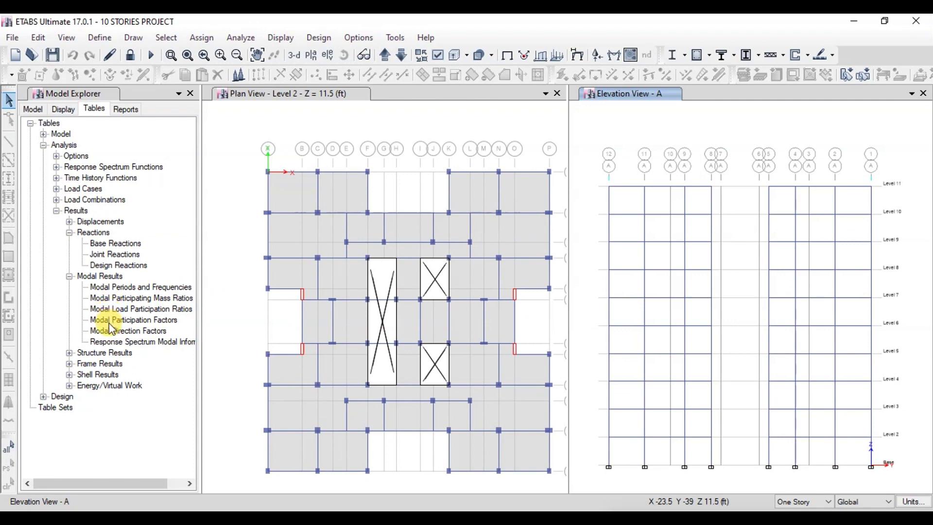
# - Open ETABS Modal Periods and Frequencies (1.818 s first mode) and switch to Robot
pyautogui.doubleClick(118, 288)
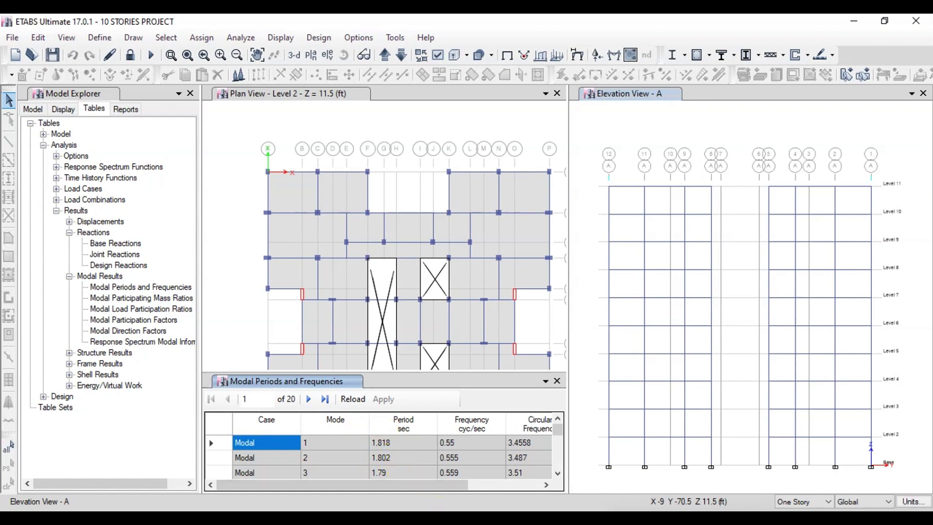
pyautogui.hotkey('alt', 'Tab')
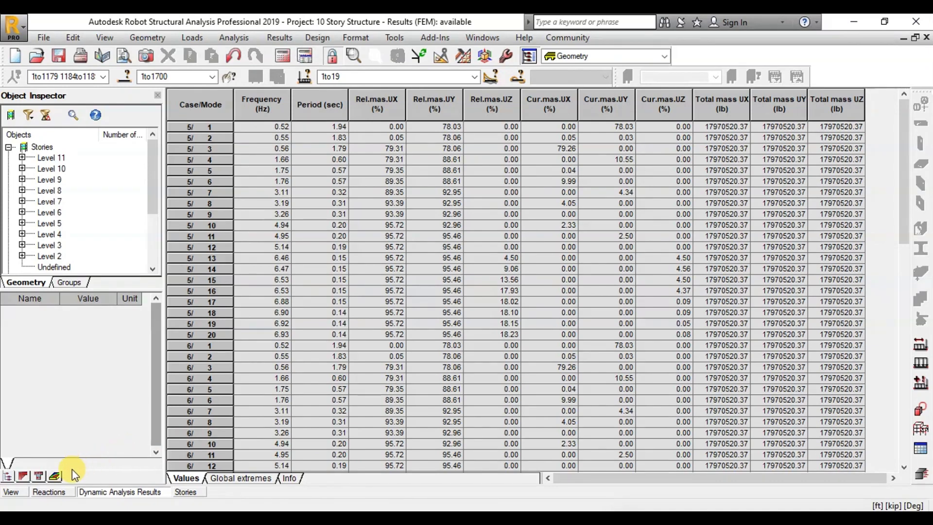
# - View Robot's reaction sums for the Seismic UBC 97 Direction_X and Direction_Y cases
pyautogui.click(50, 492)
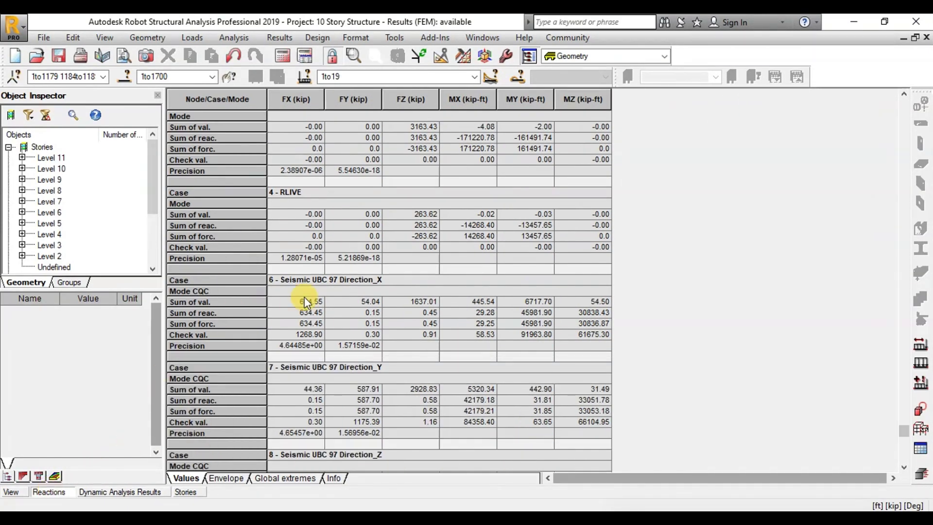
pyautogui.scroll(1, 366, 228)
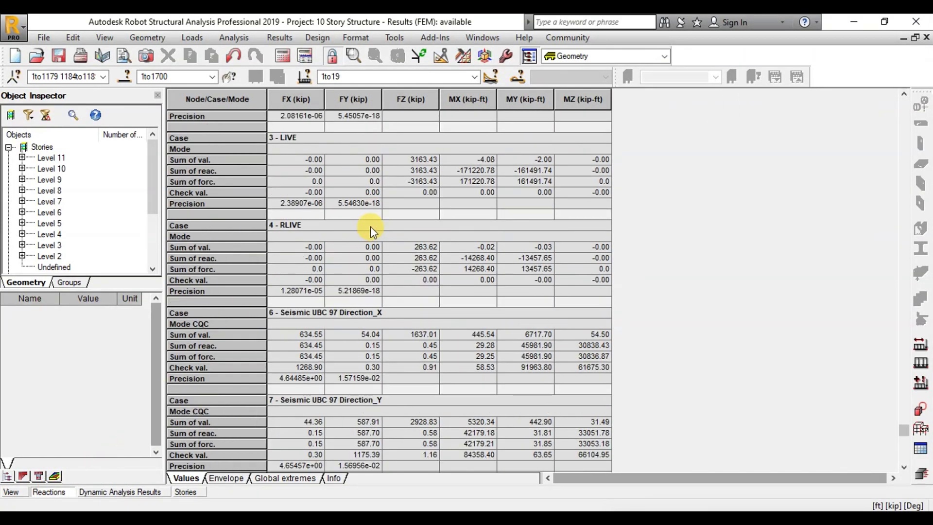
pyautogui.scroll(2, 370, 225)
pyautogui.scroll(-3, 370, 226)
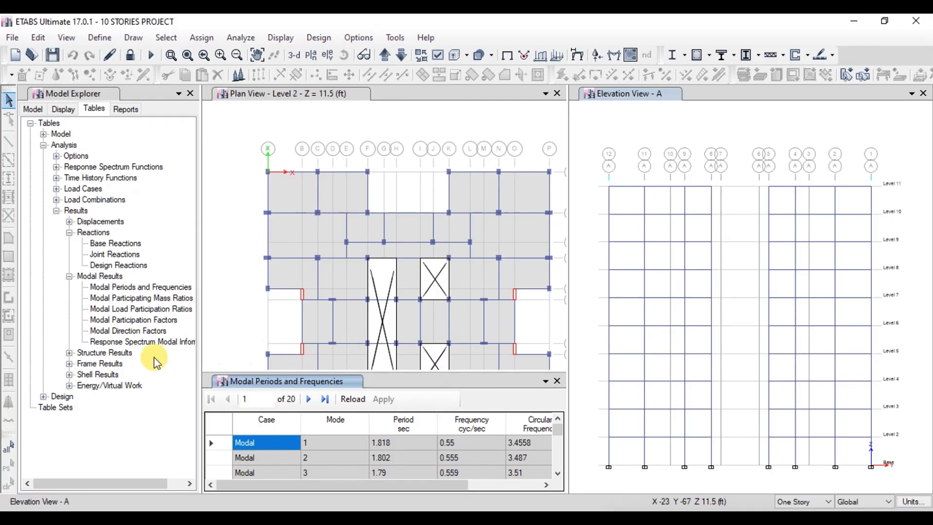
# - Show the Base Reactions table's SPECX Max (FX 630.171 kip) and SPECY Max (FY 631.182 kip) rows
pyautogui.doubleClick(109, 243)
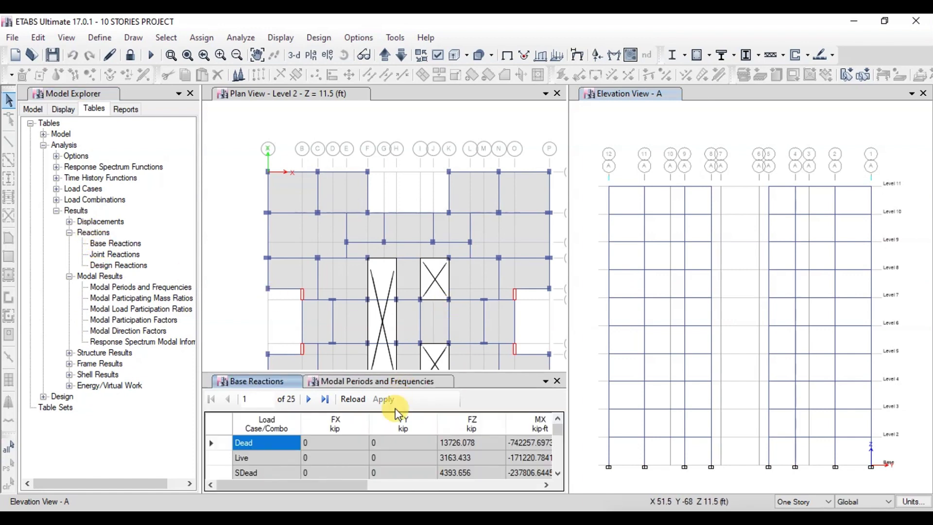
pyautogui.click(270, 424)
pyautogui.scroll(-5, 272, 423)
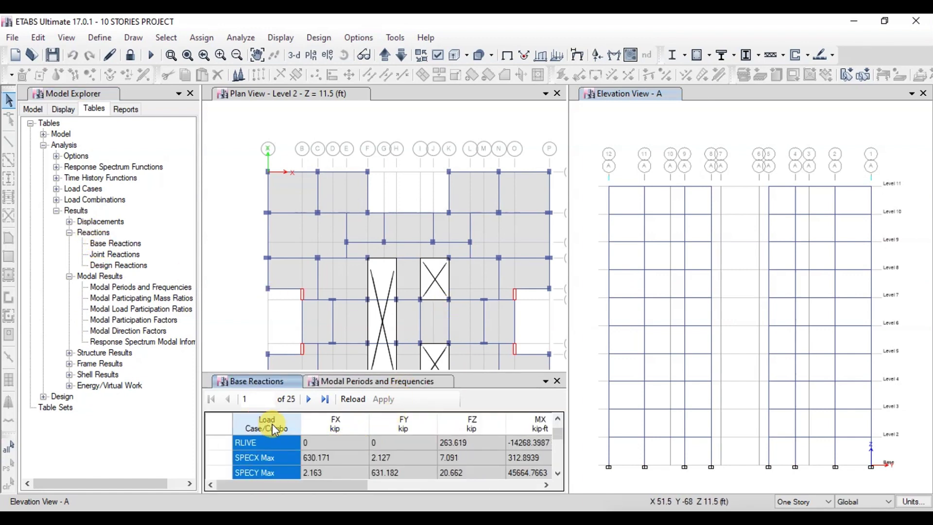
pyautogui.click(262, 457)
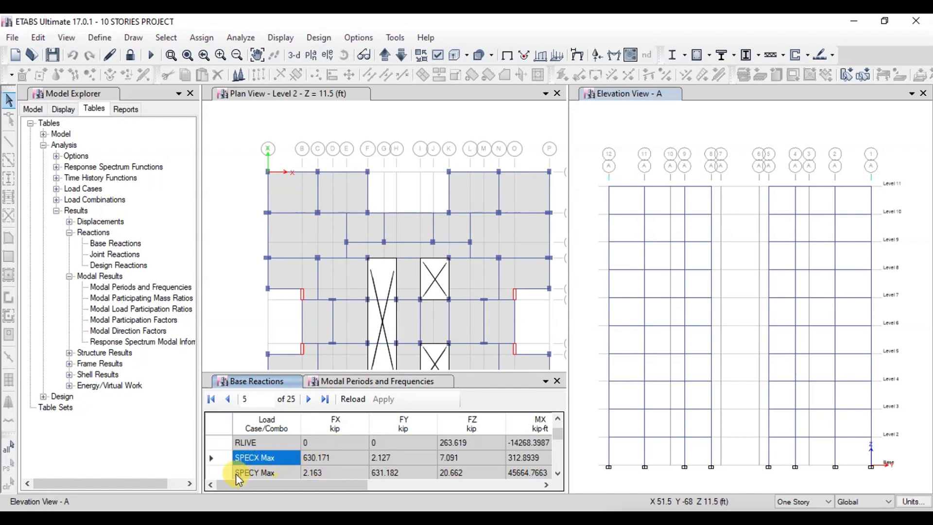
pyautogui.click(237, 473)
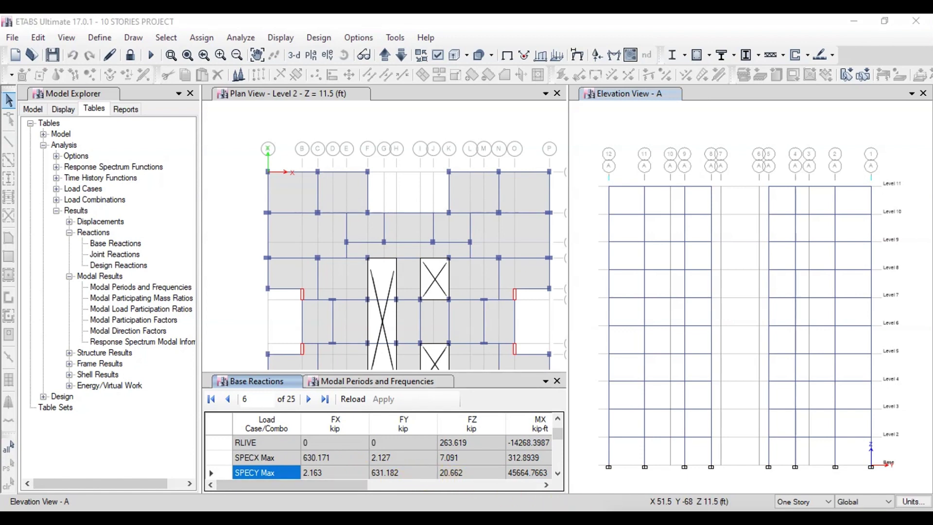
pyautogui.hotkey('alt', 'Tab')
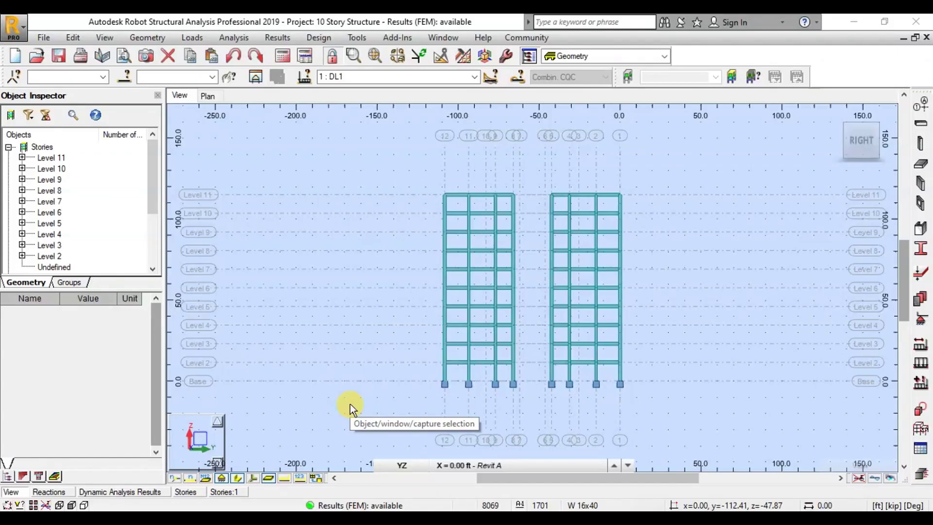
# - Display Robot's storey displacement table for case 6 : Seismic UBC 97 Direction_X
pyautogui.click(270, 38)
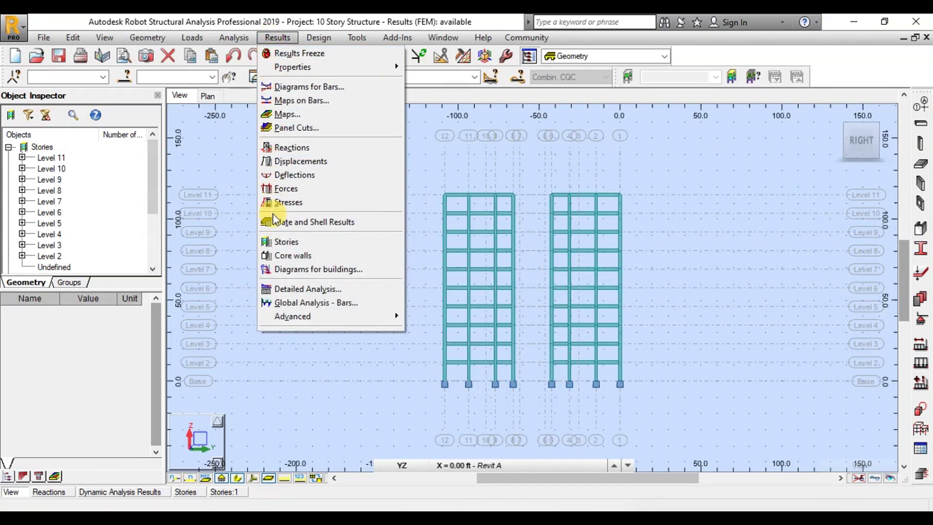
pyautogui.click(282, 242)
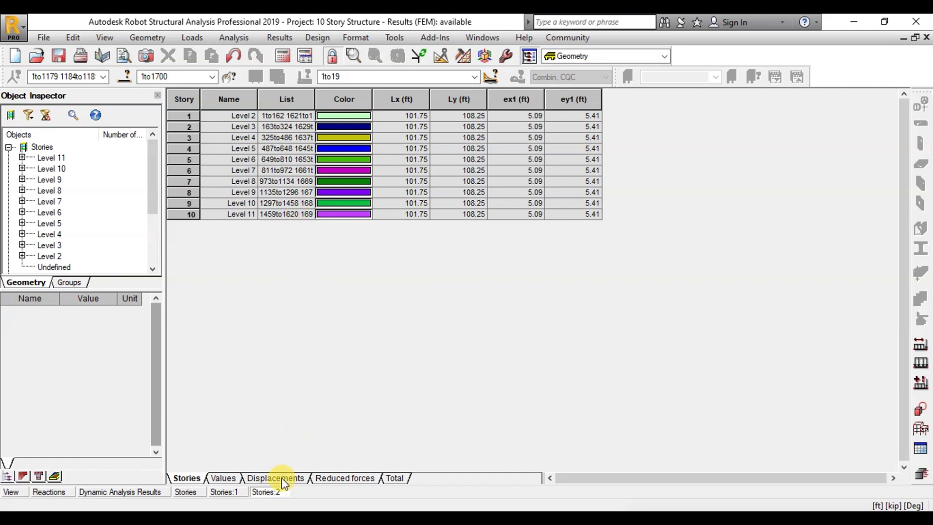
pyautogui.click(284, 481)
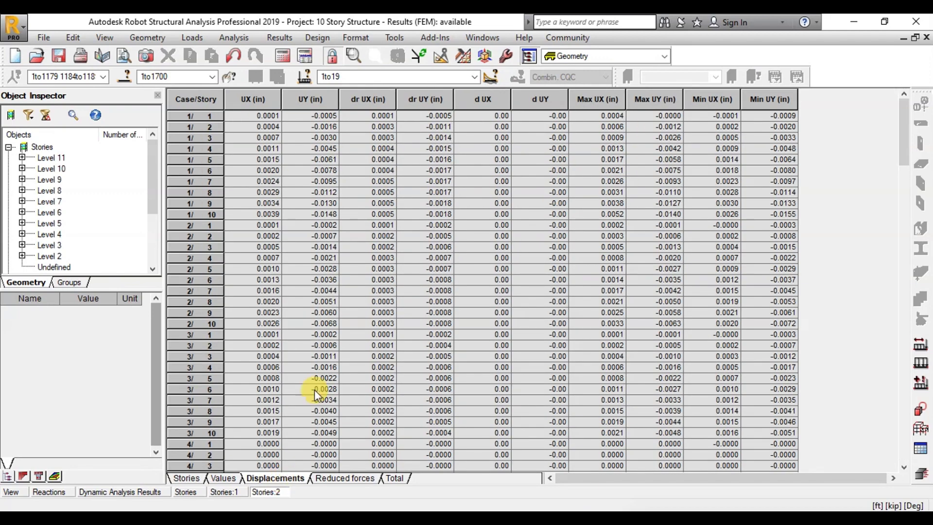
pyautogui.click(475, 75)
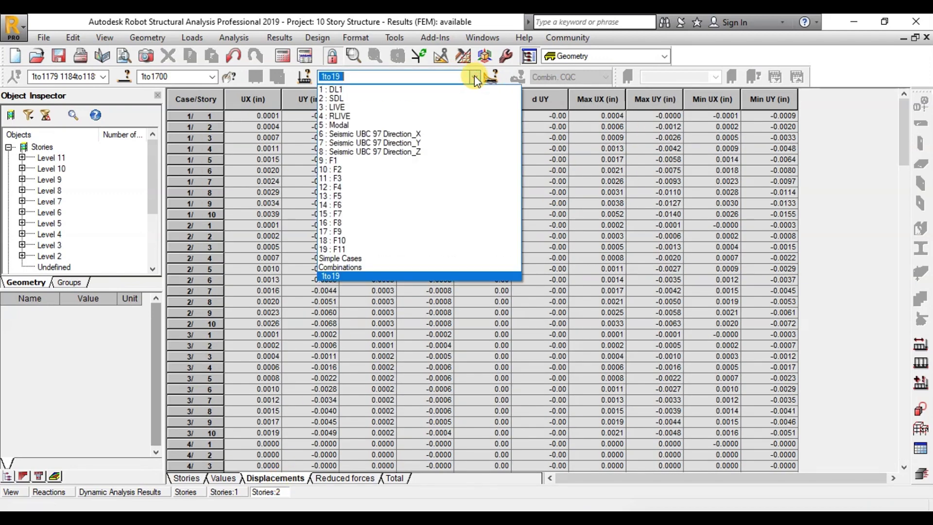
pyautogui.click(424, 136)
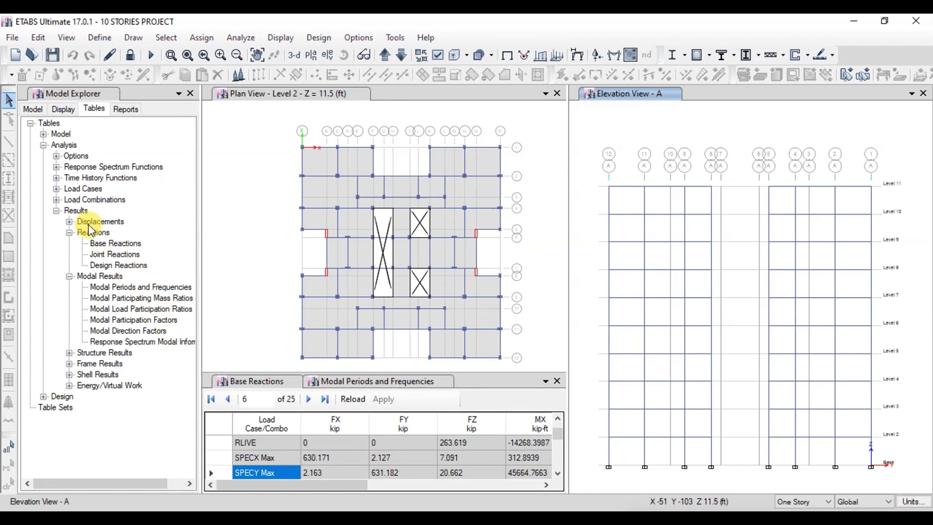
# - Open the Story Max/Avg Displacements table, showing a 1.704693 in SPECX maximum at Level 11
pyautogui.click(70, 222)
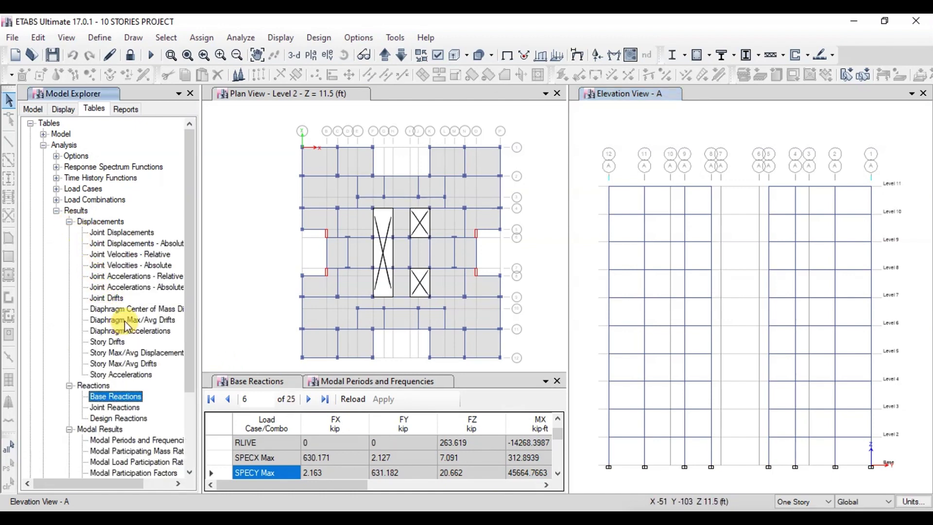
pyautogui.doubleClick(139, 354)
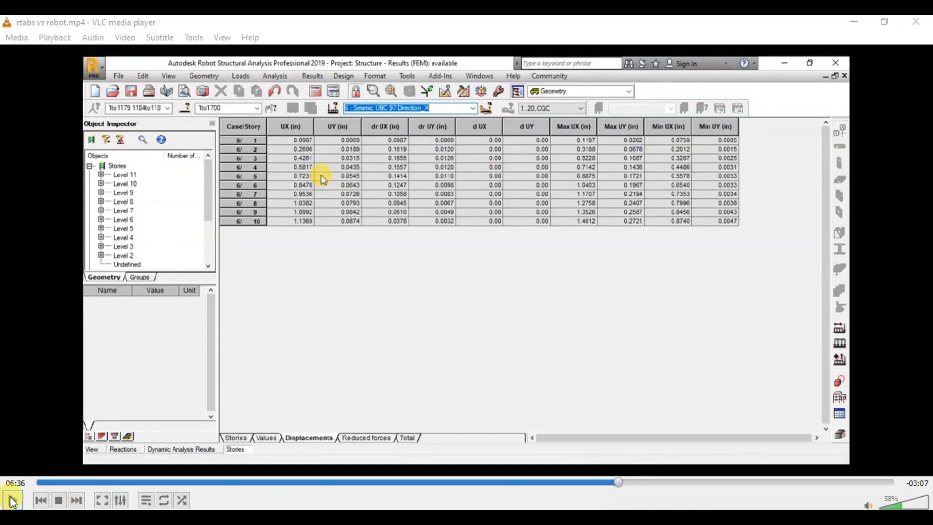
pyautogui.click(13, 500)
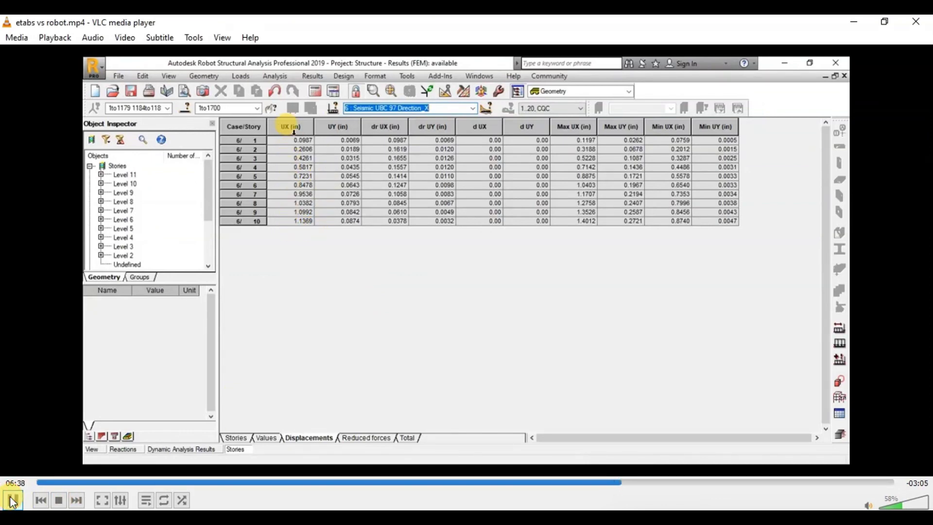